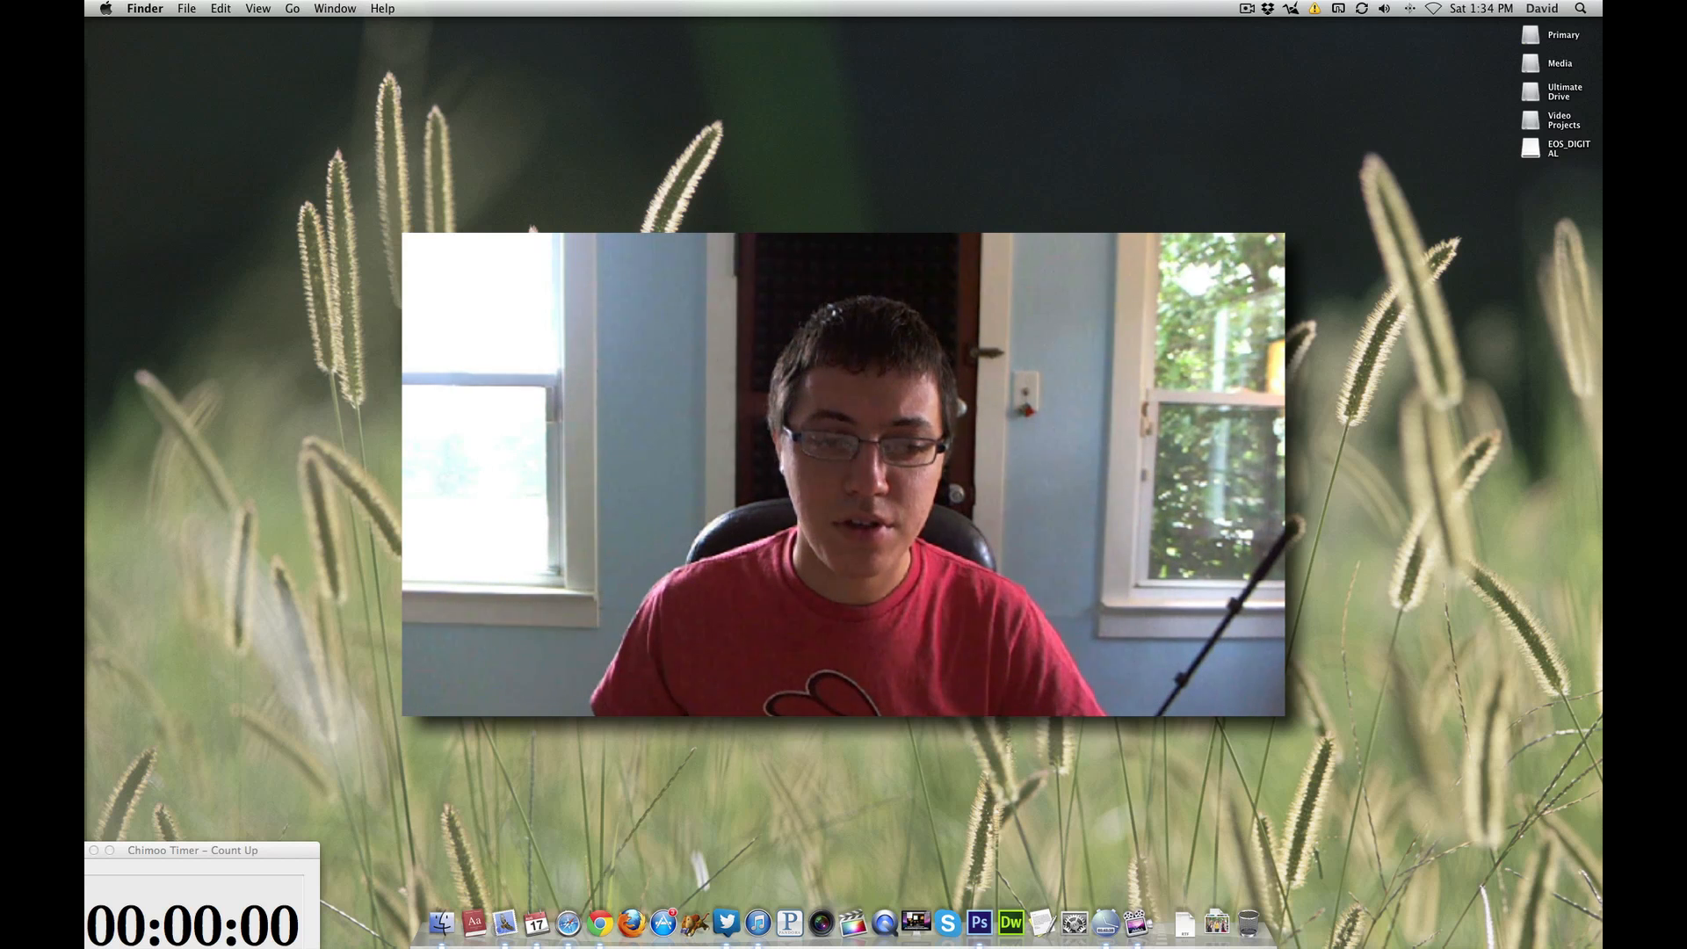
Step: Start the count-up timer and launch Safari ready to enter a web address
left_click(212, 850)
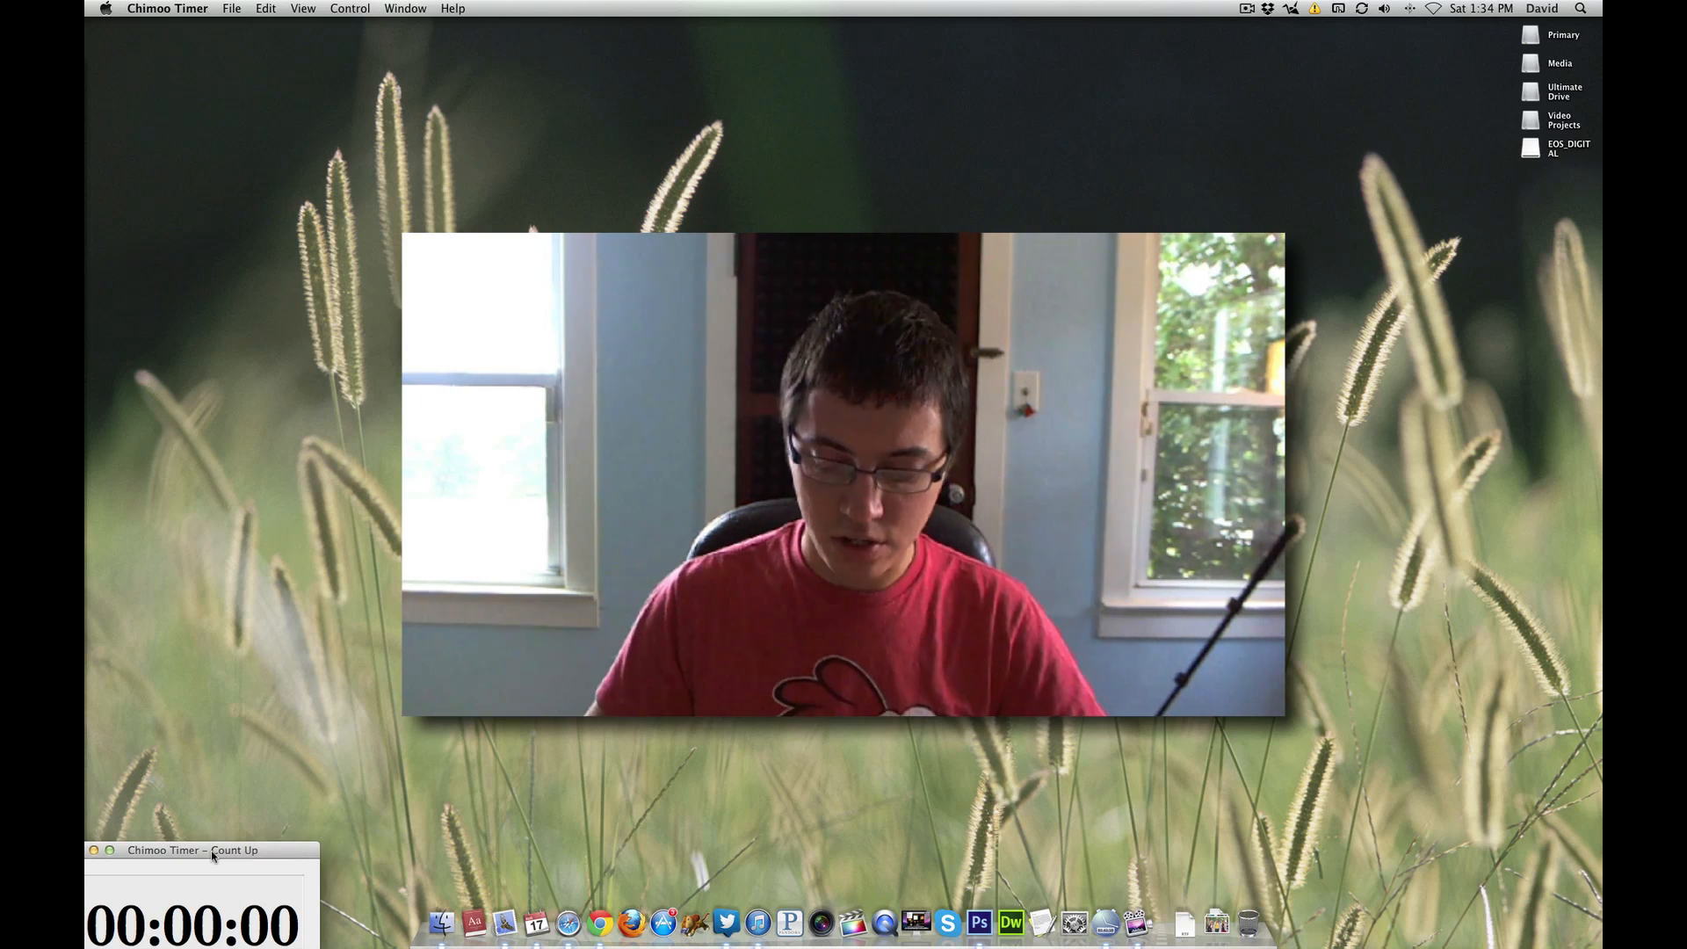
key("space")
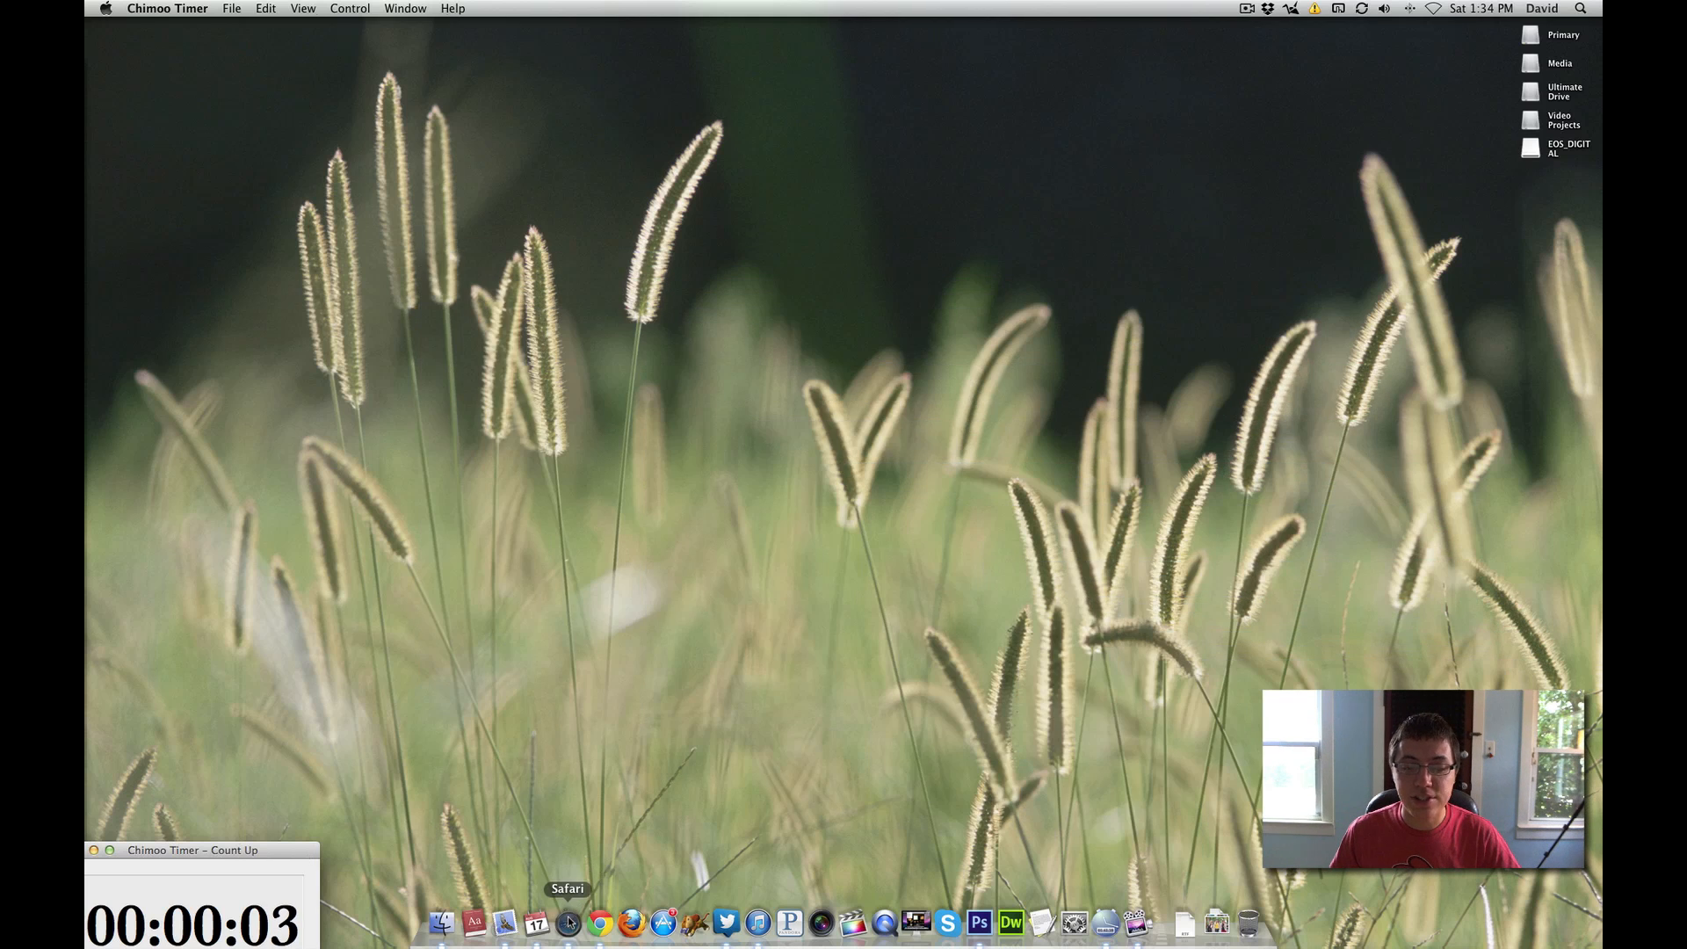
left_click(567, 923)
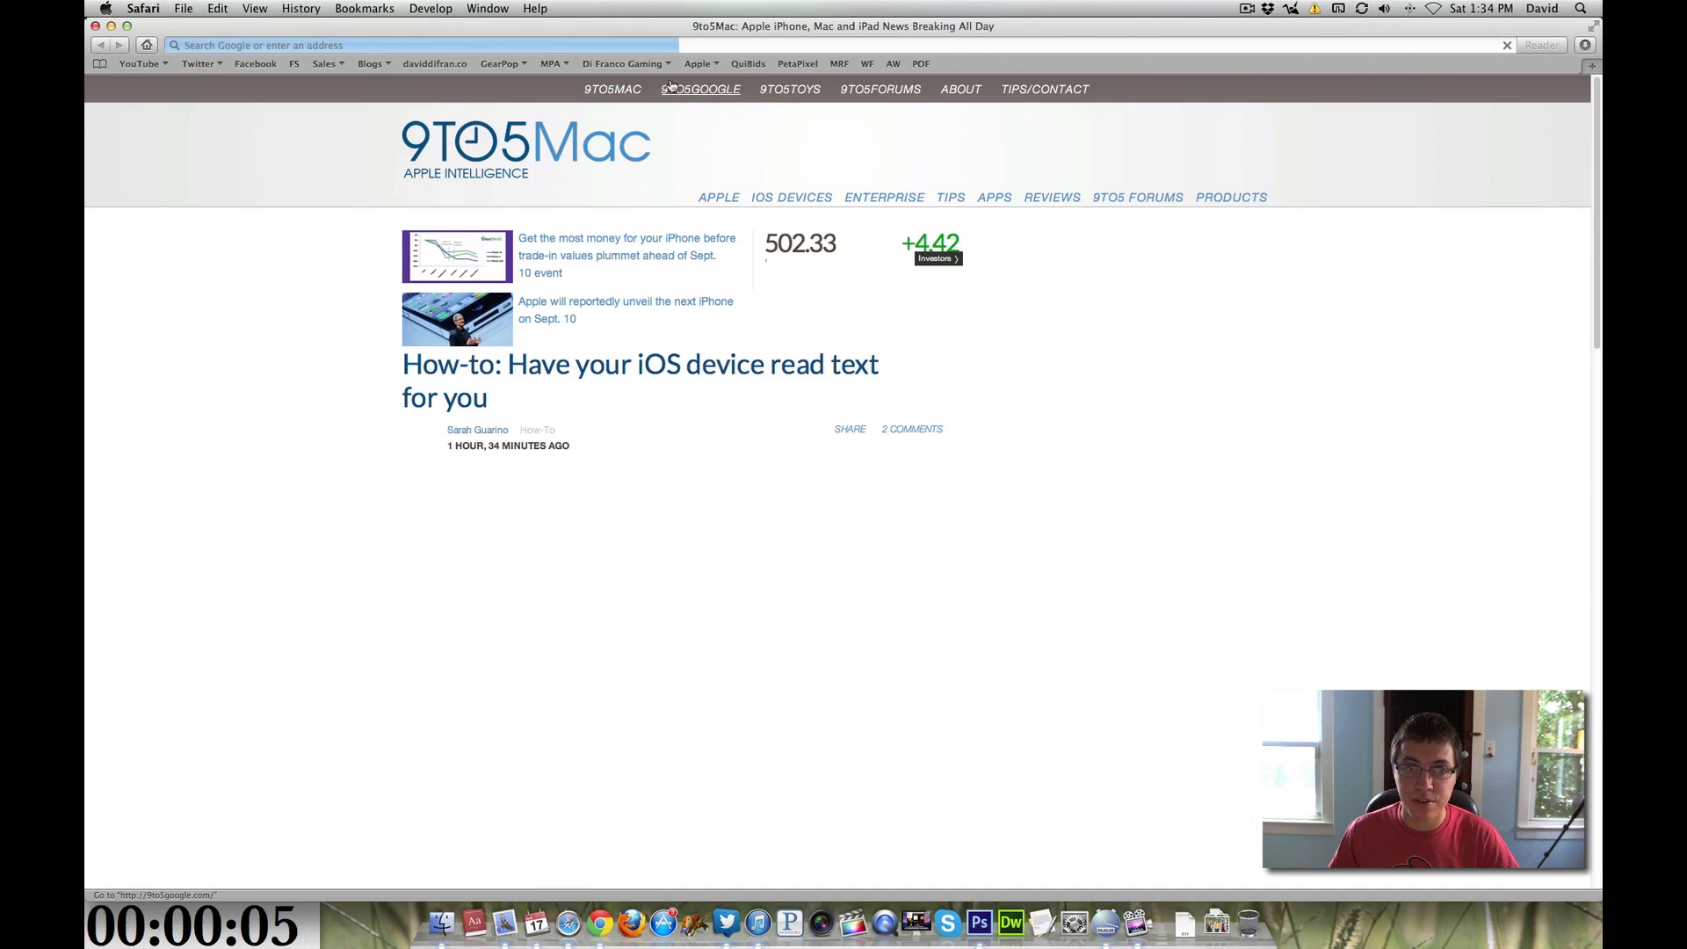
left_click(672, 43)
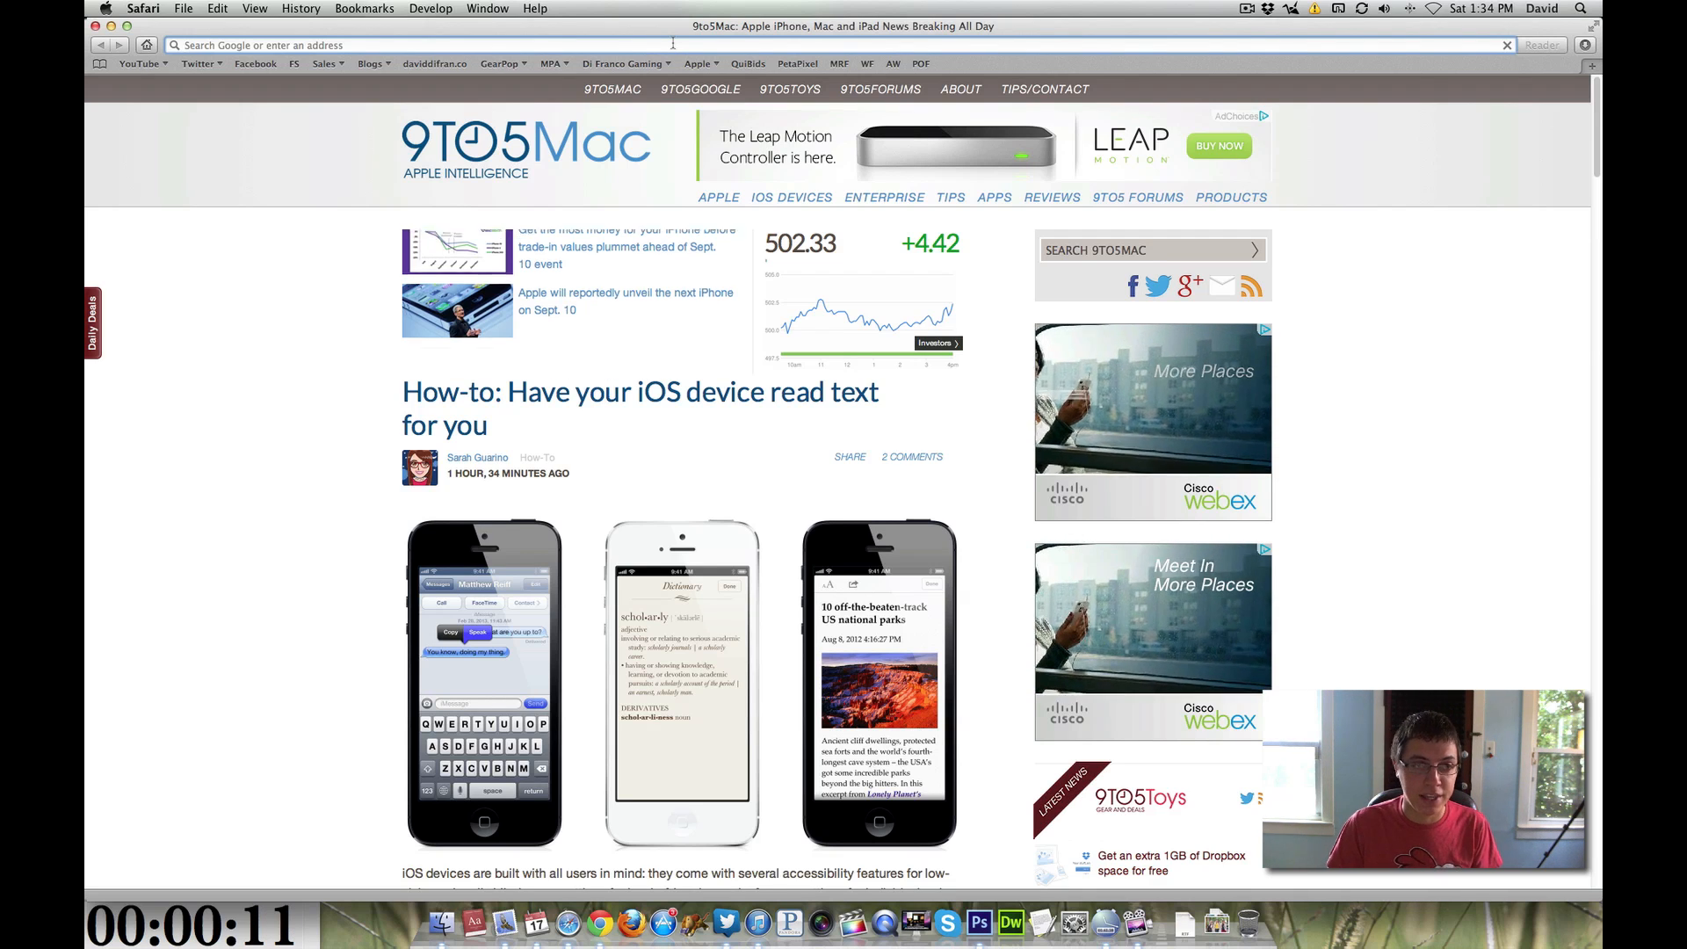
type("squarespace.com")
Step: Load squarespace.com and choose GET STARTED to reach the template selection page
key("Return")
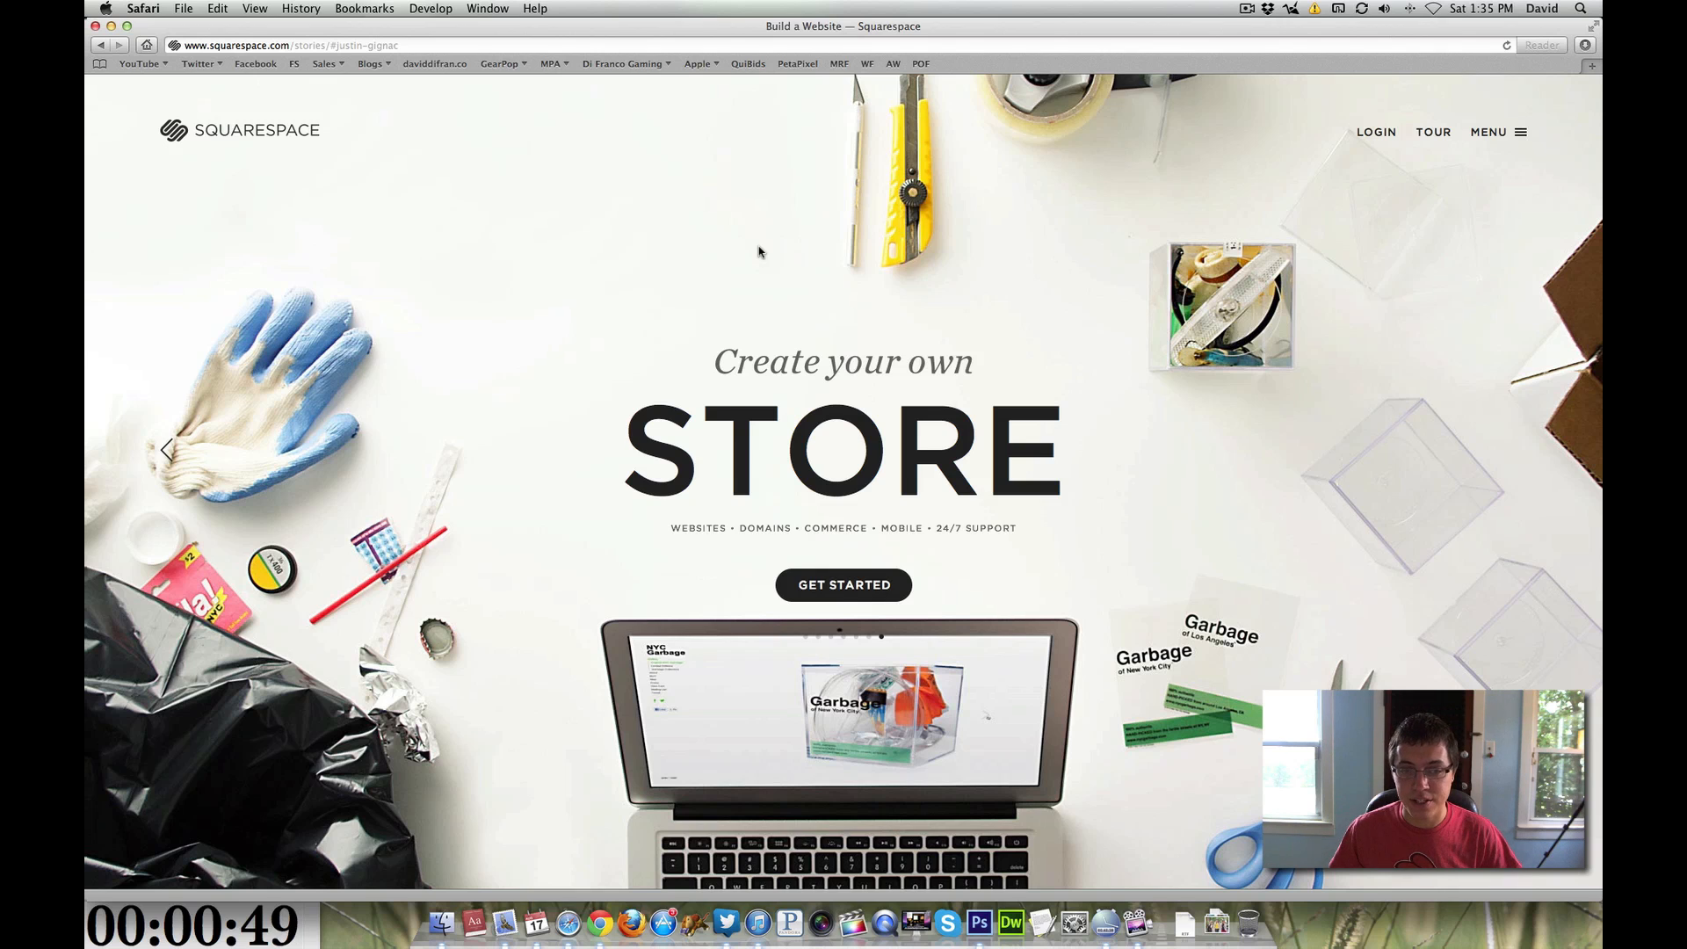
left_click(842, 585)
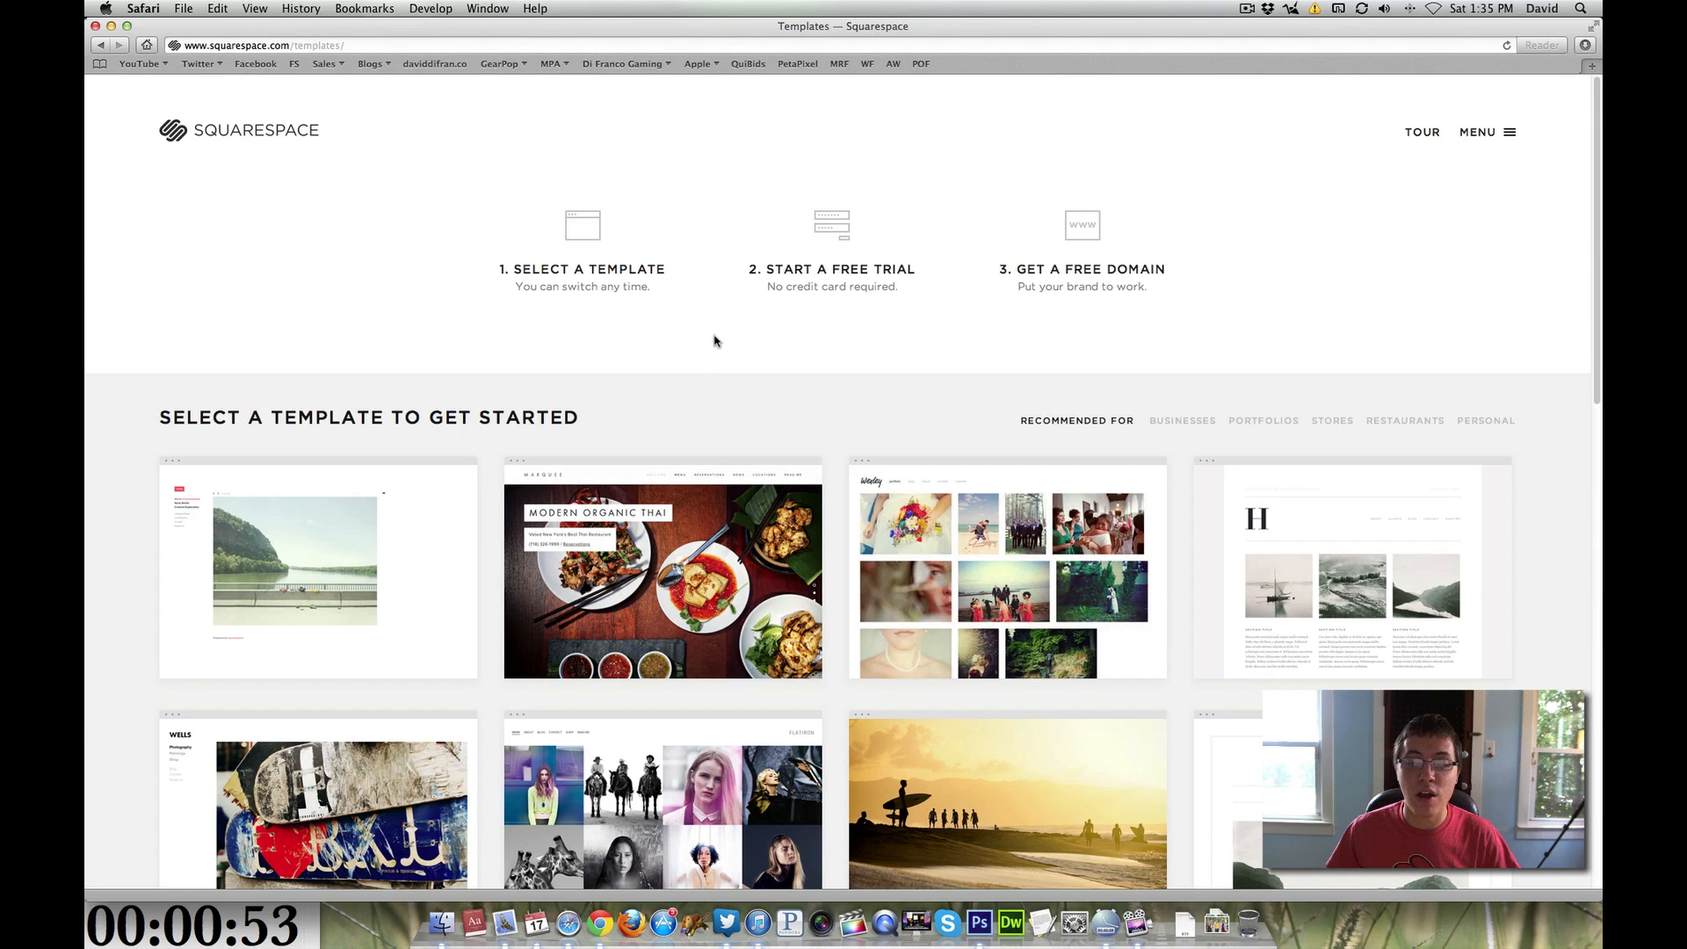
scroll(713, 341, "down", 5)
scroll(713, 341, "down", 10)
scroll(712, 341, "down", 5)
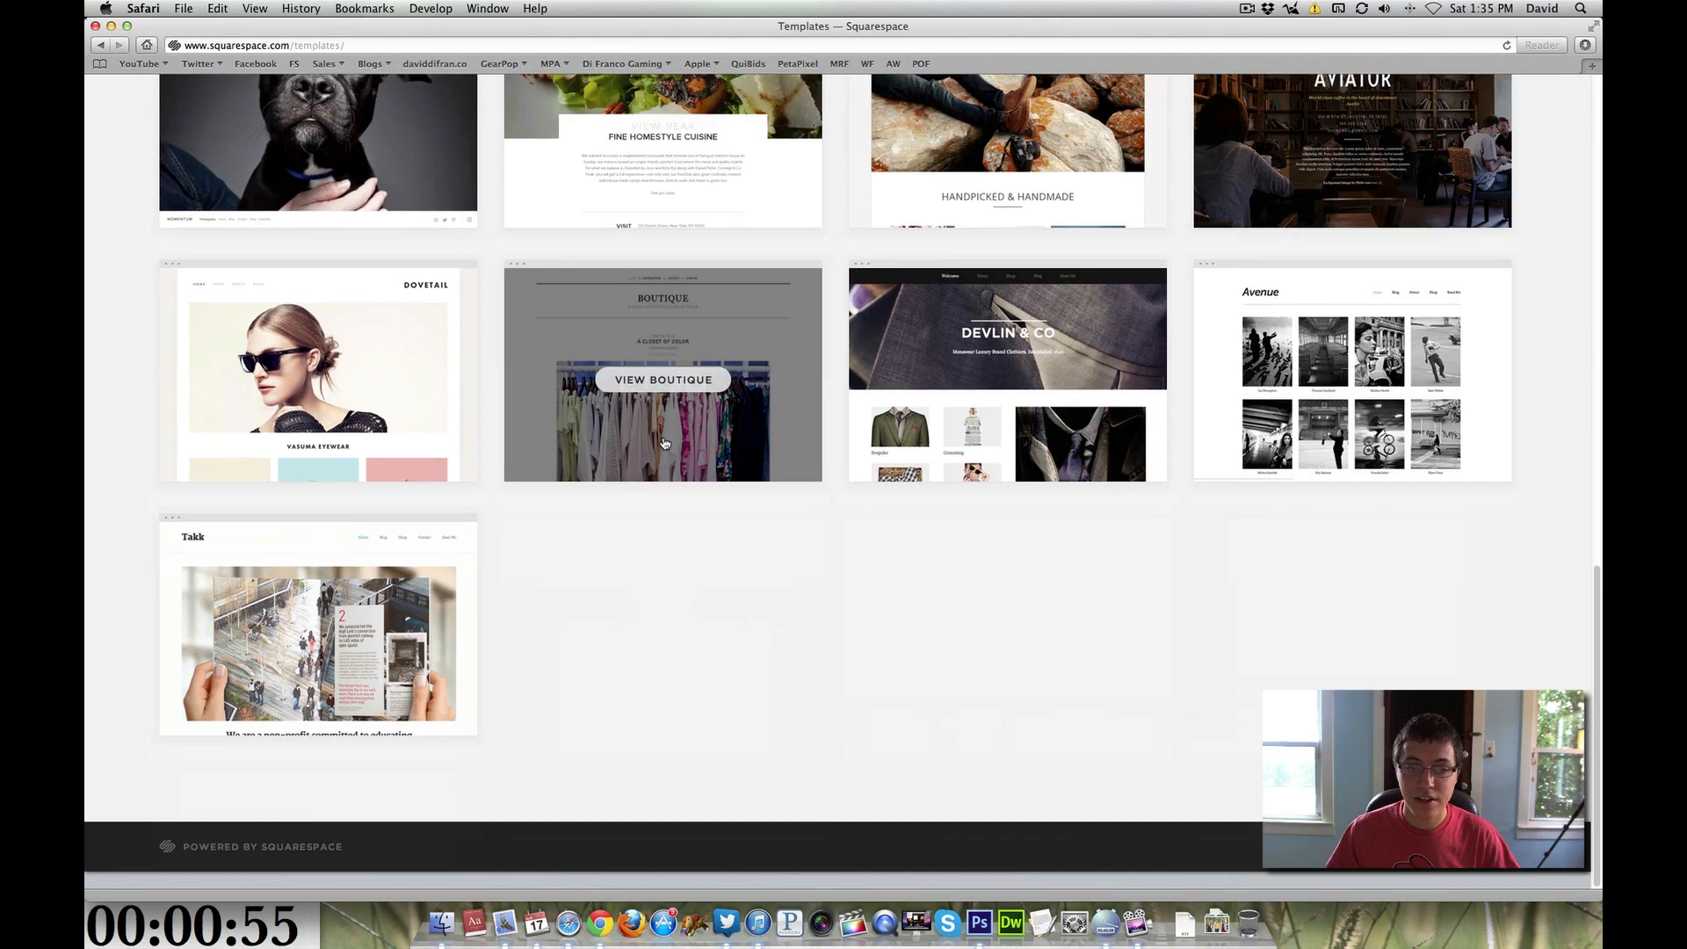
scroll(712, 396, "up", 20)
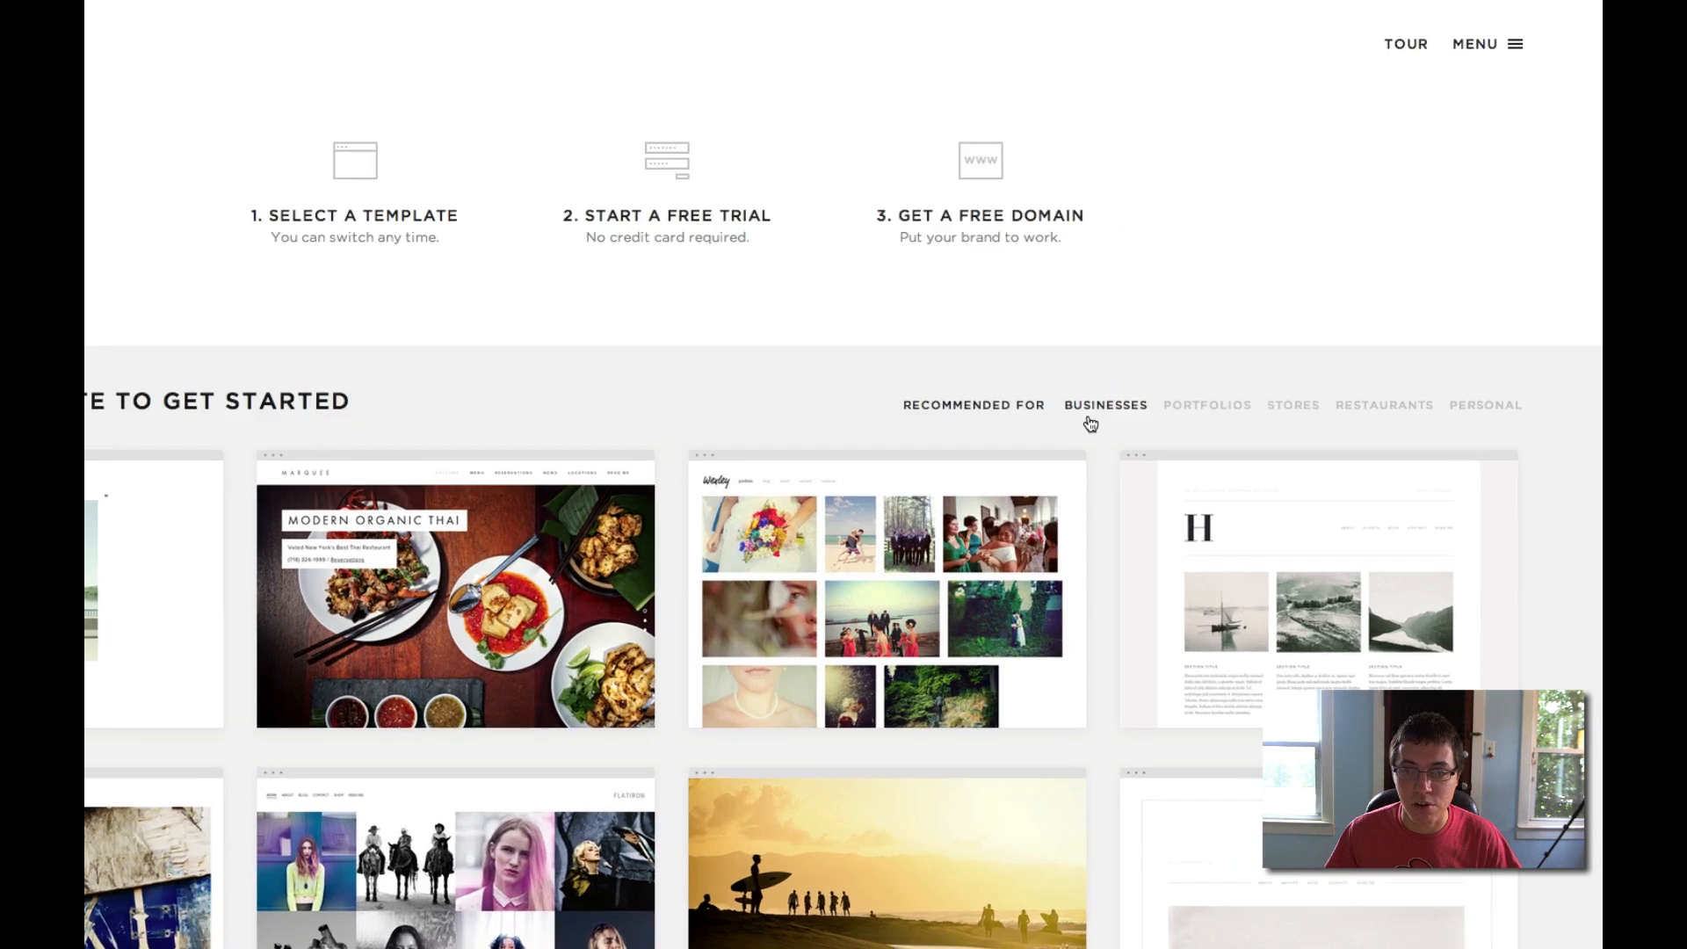
Step: Browse the business, portfolio, store, restaurant and personal template filters
left_click(1182, 419)
left_click(949, 355)
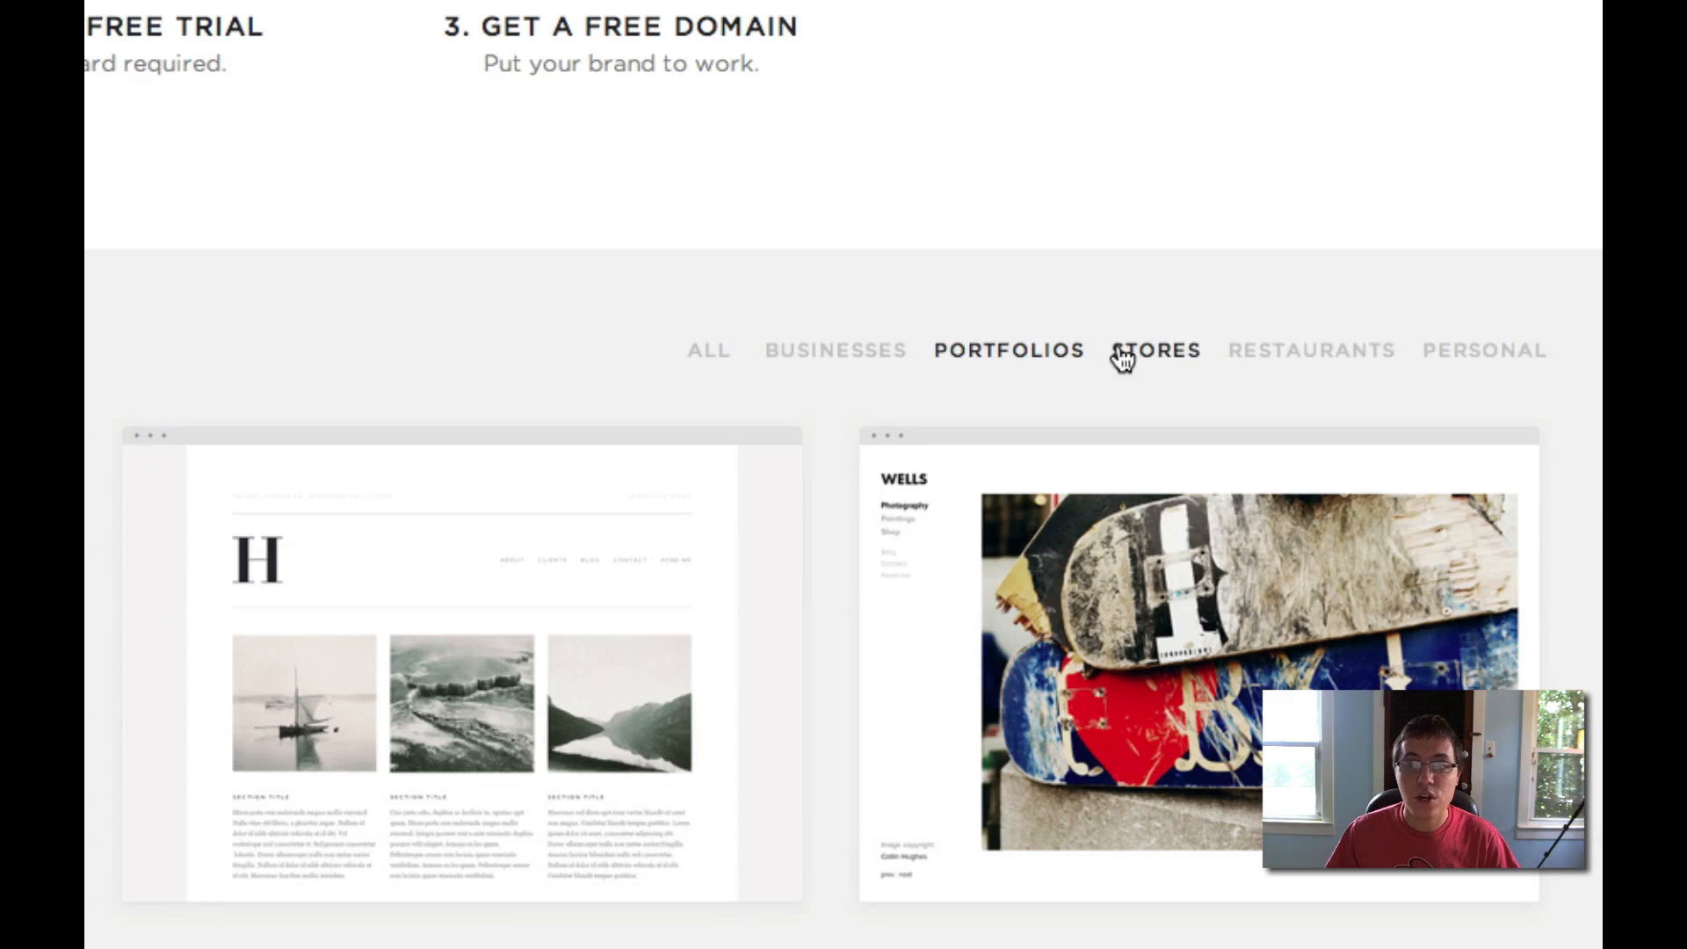
left_click(1124, 356)
left_click(1298, 363)
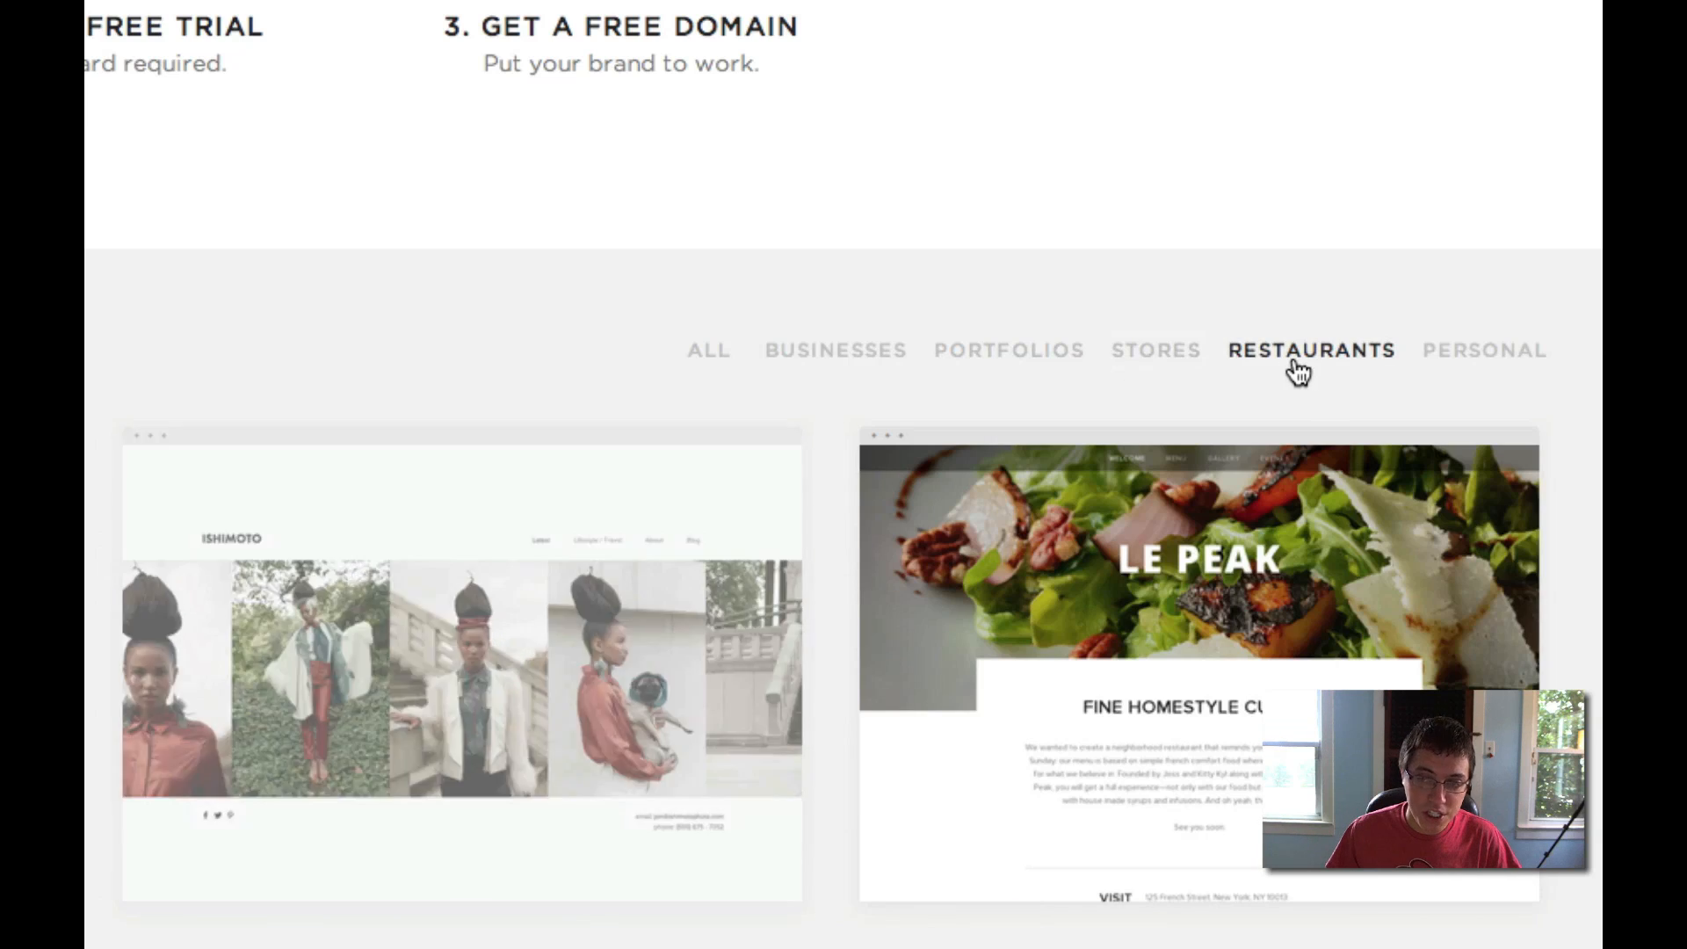
left_click(1460, 356)
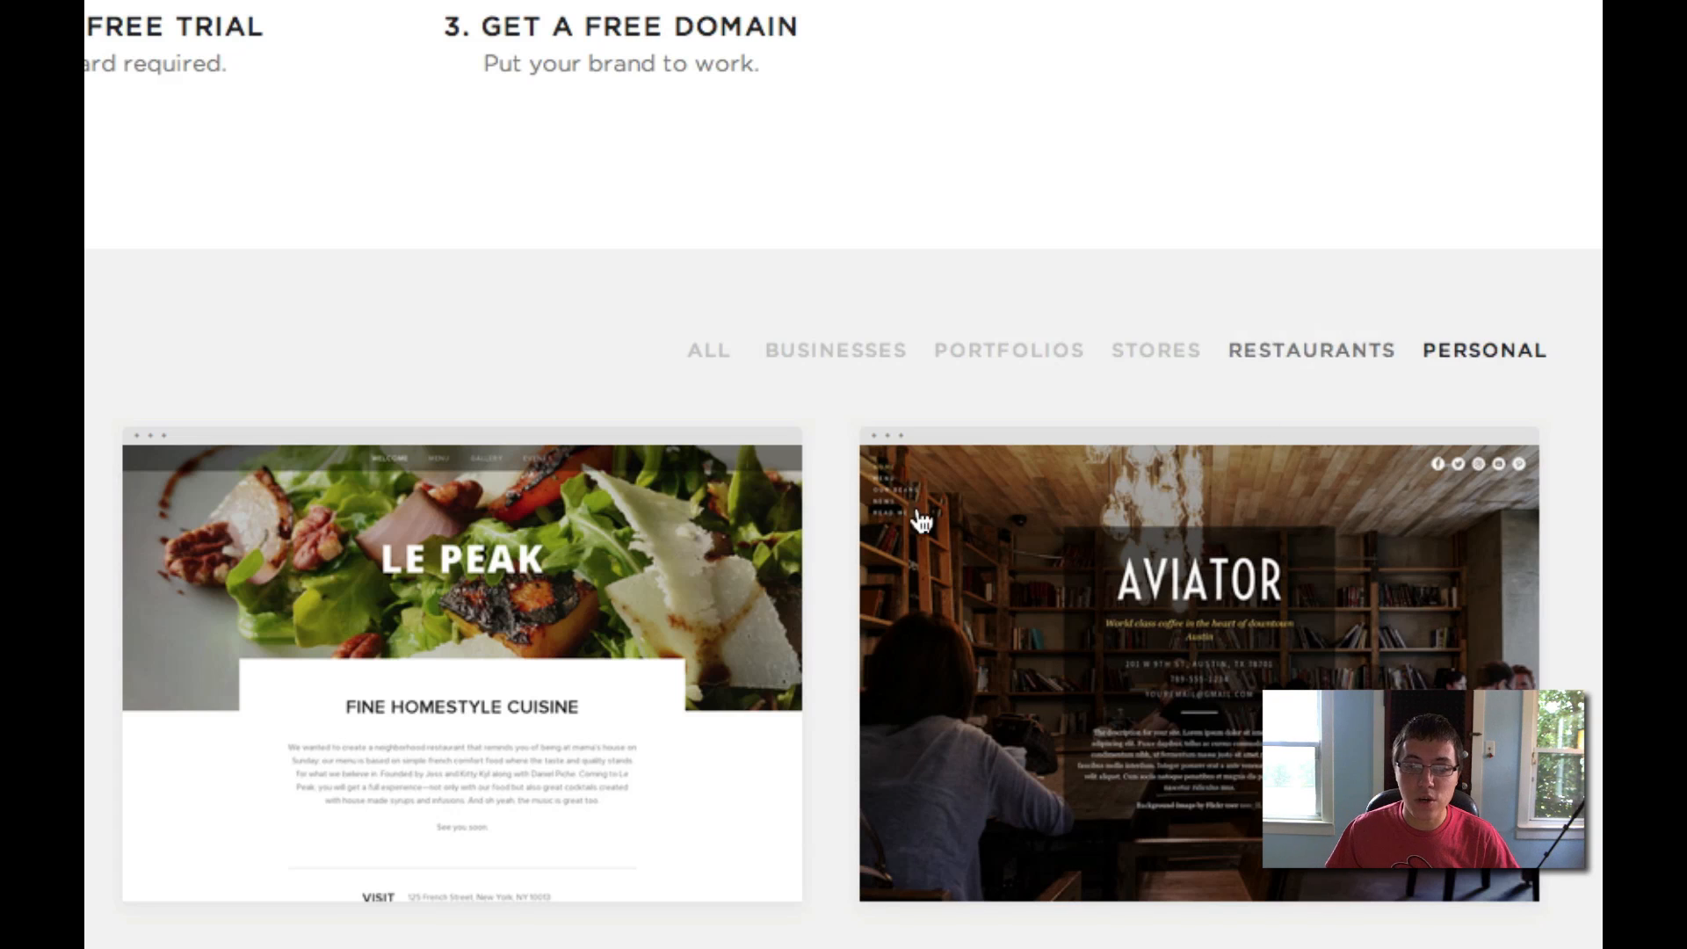
mouse_move(462, 666)
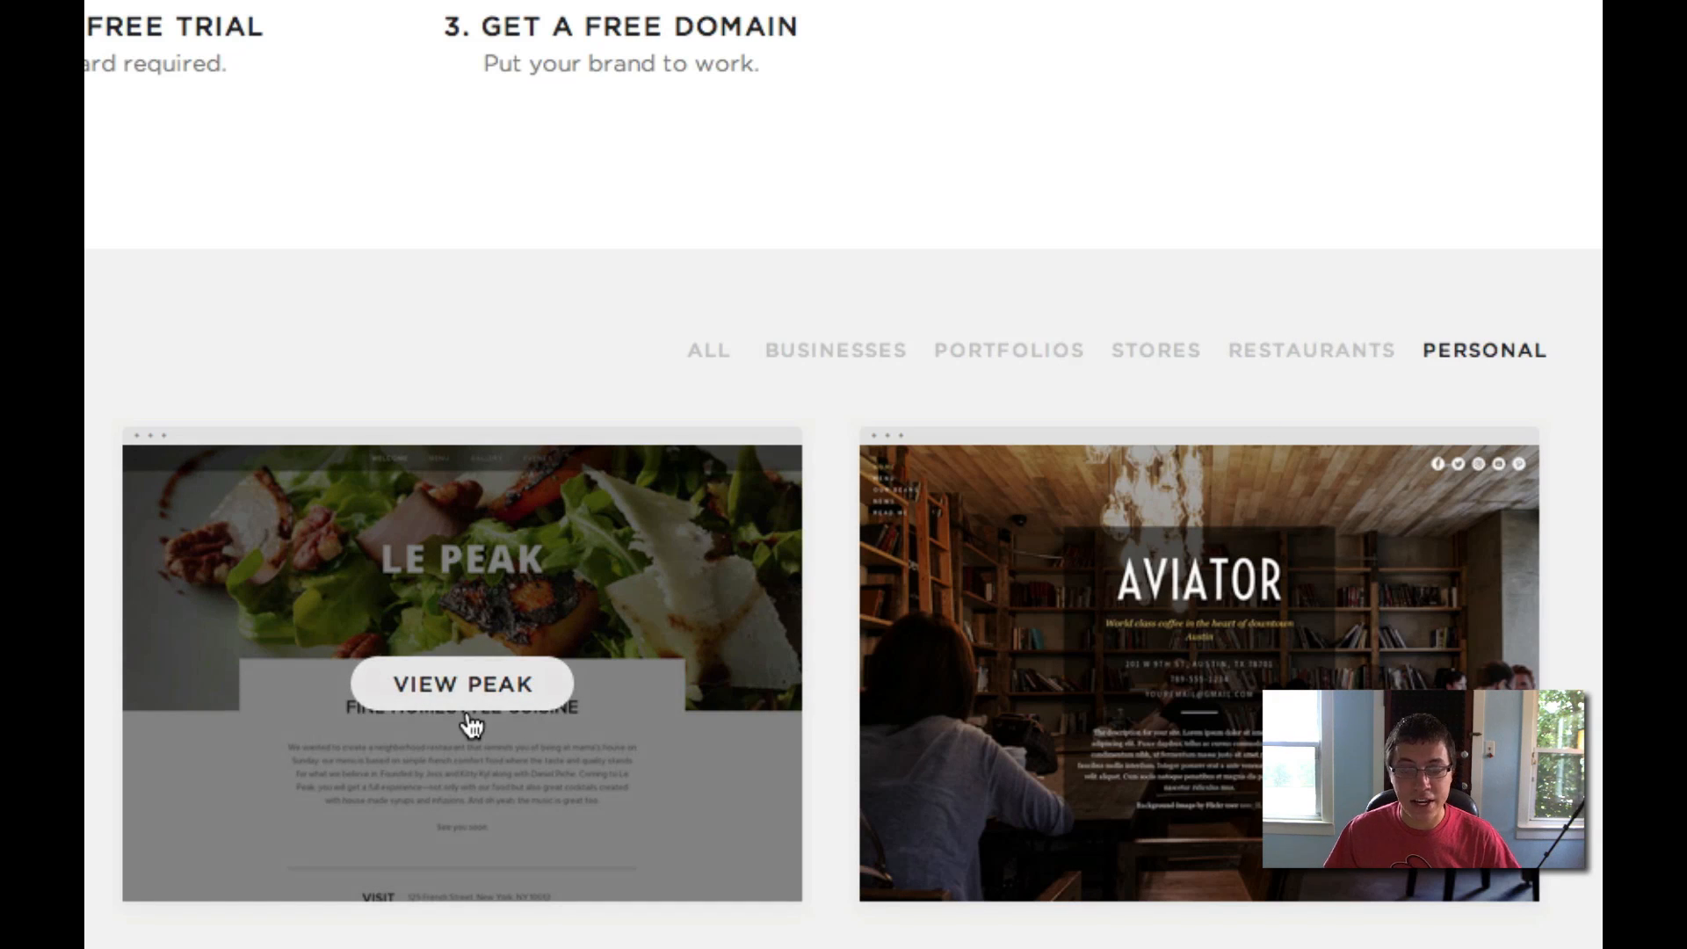
Step: View the Peak template and start a new site with this design
left_click(470, 722)
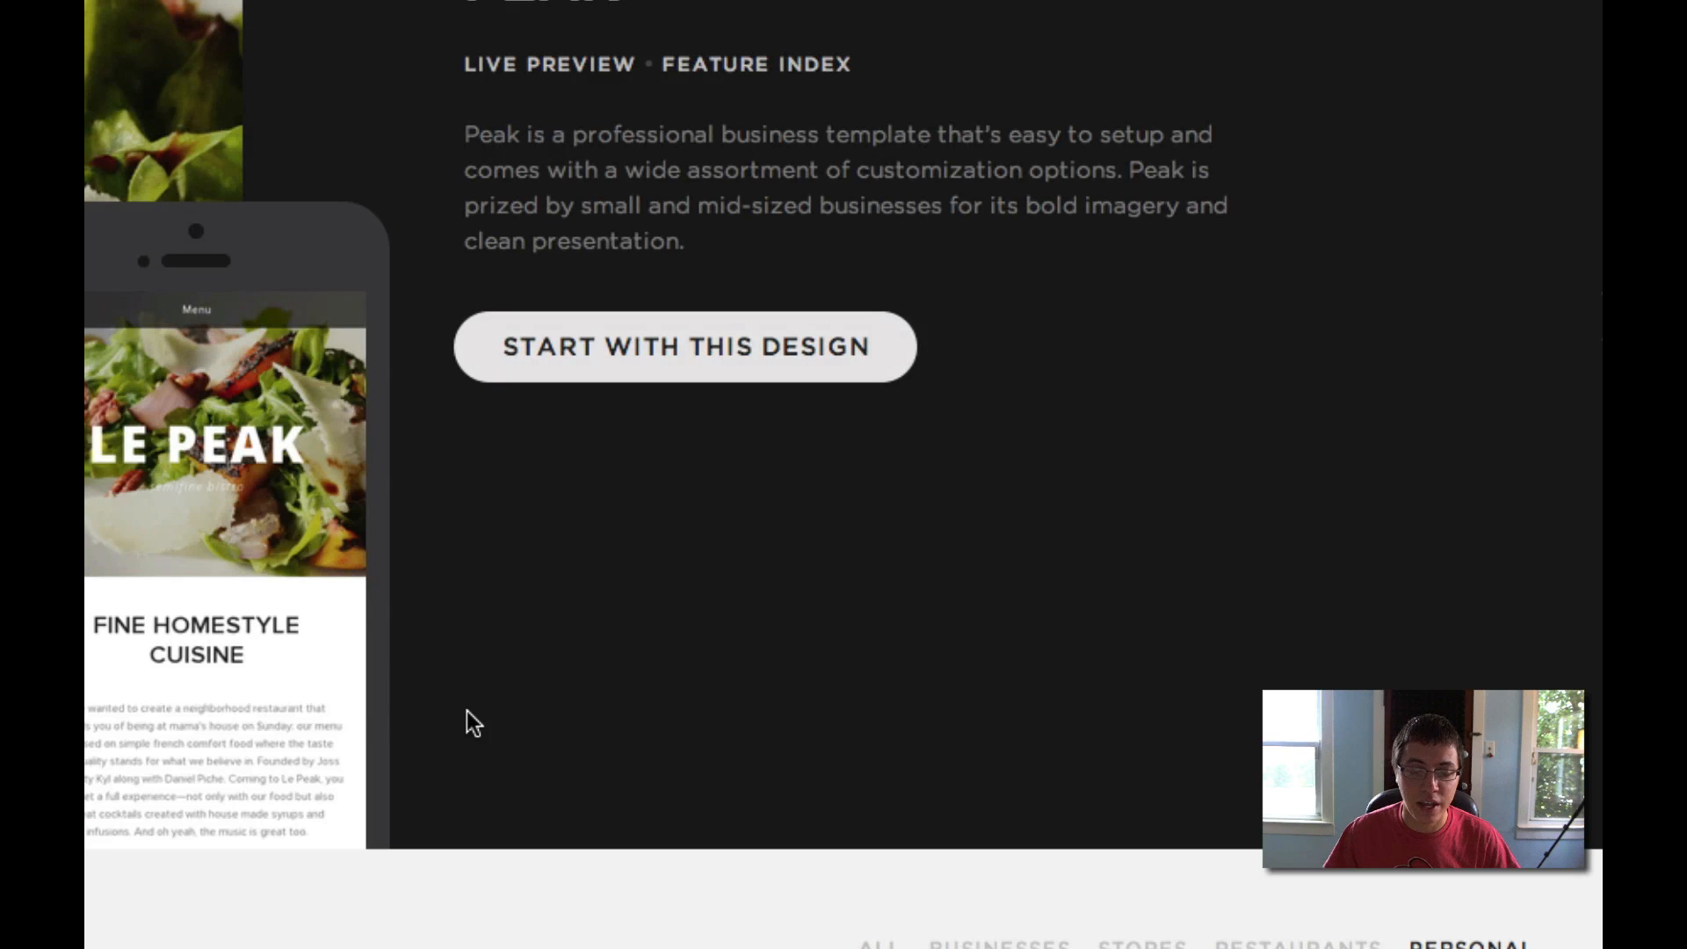
scroll(467, 711, "down", 5)
scroll(467, 711, "up", 5)
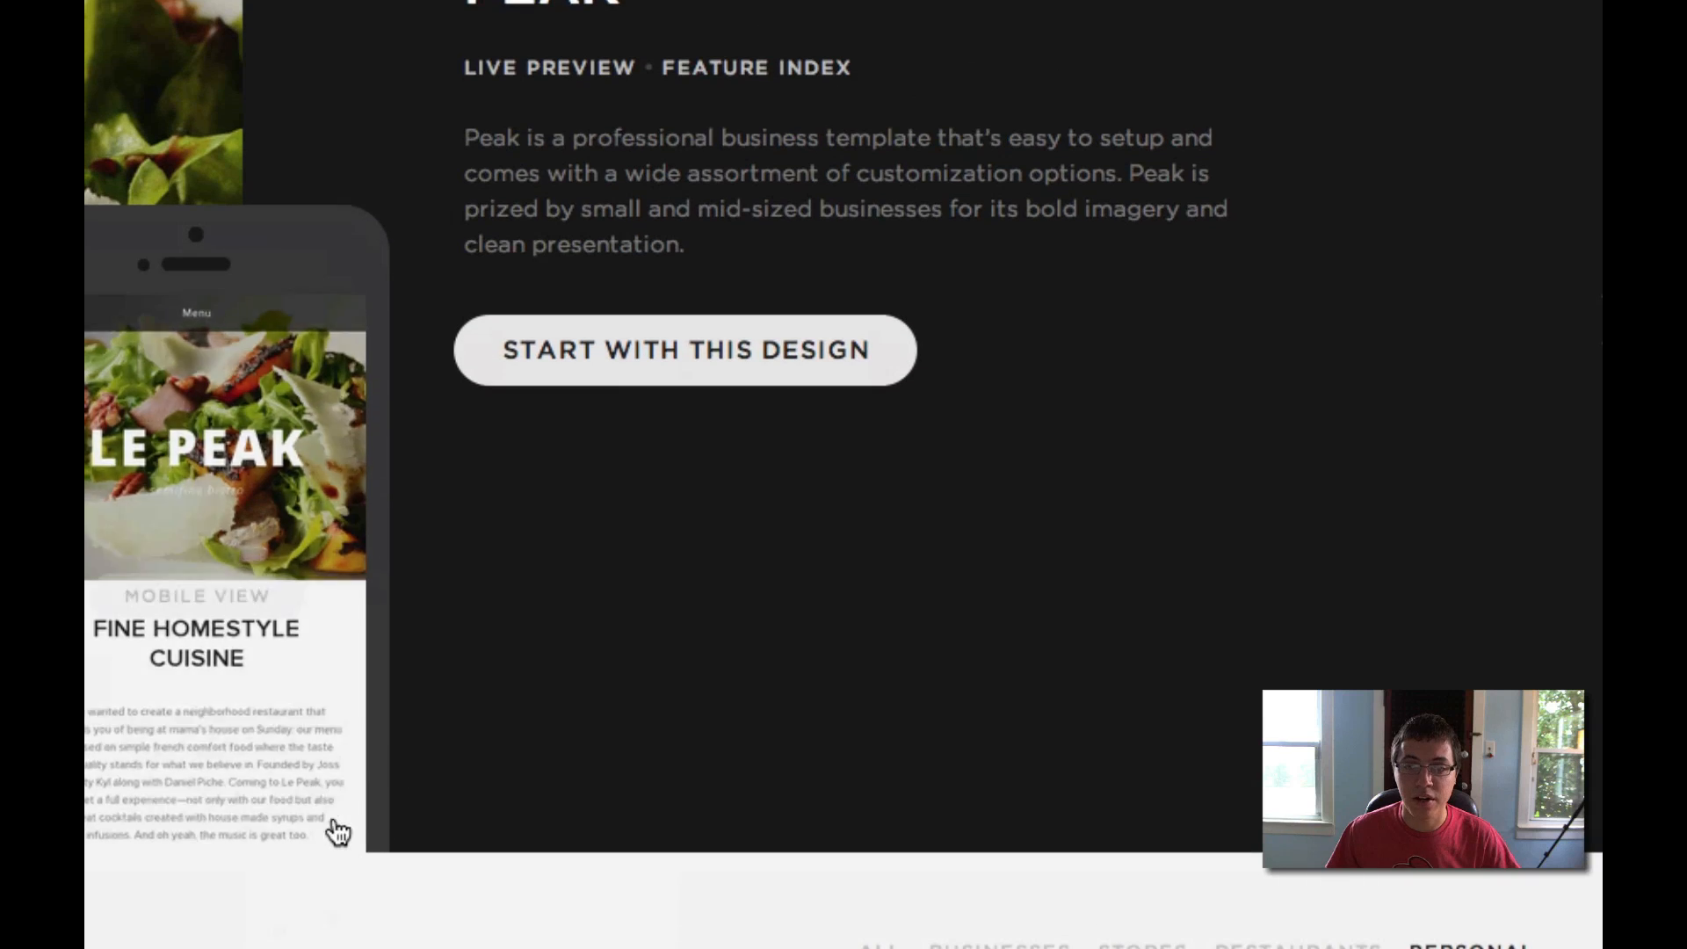
left_click(646, 372)
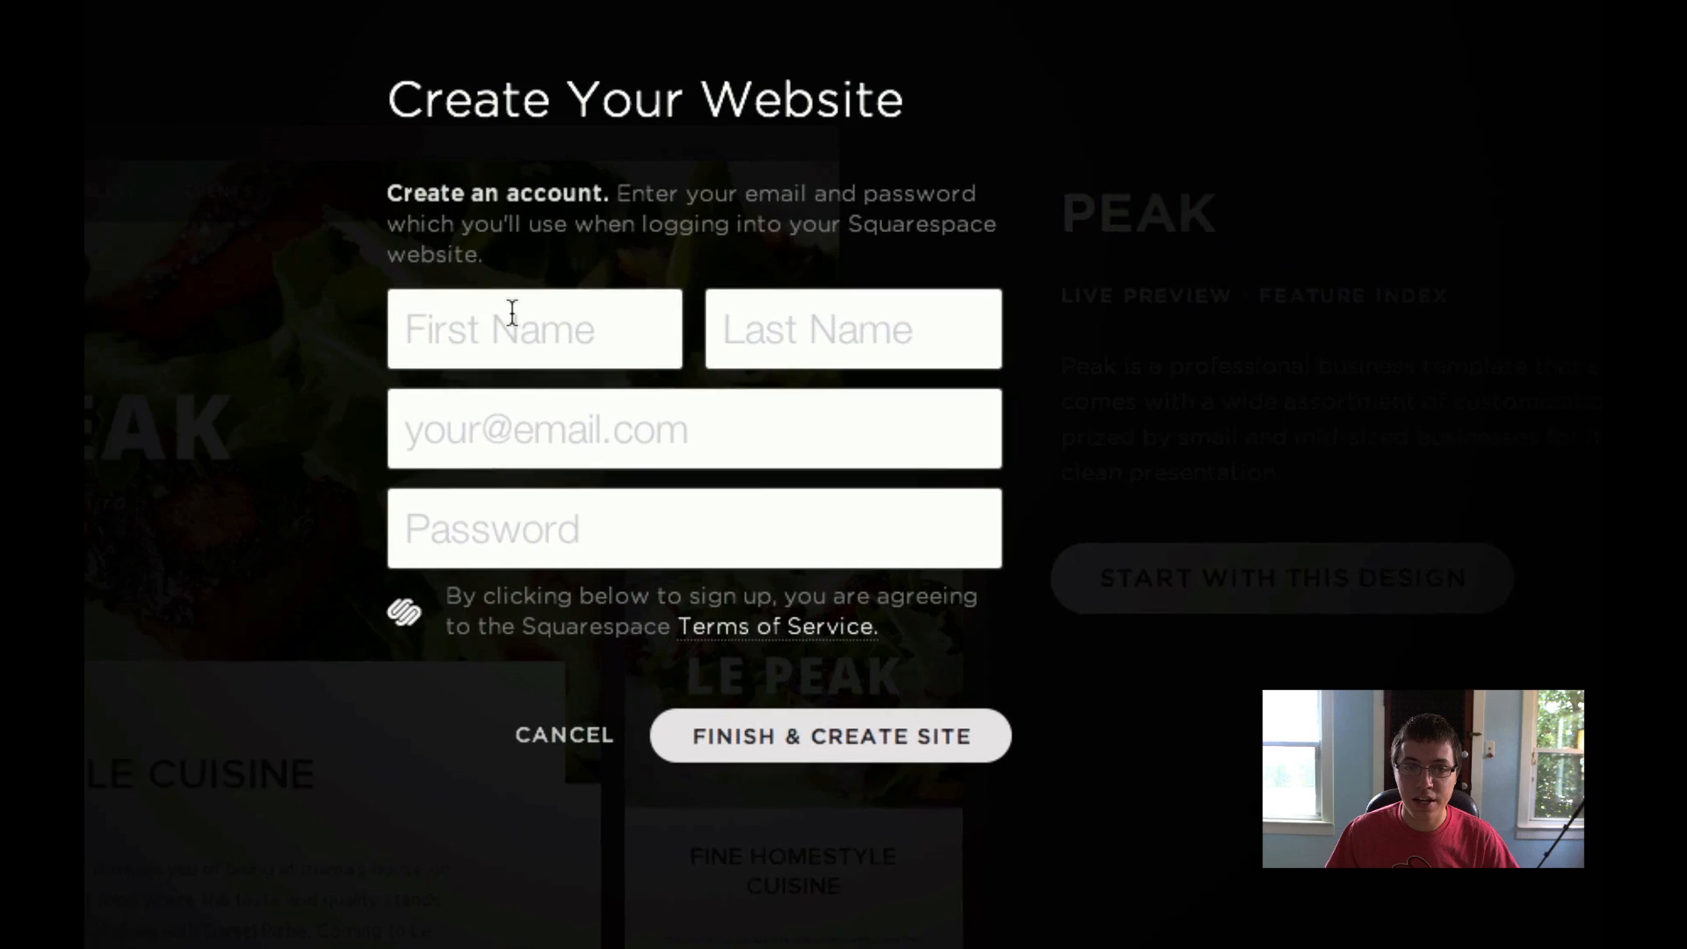
type("David")
Step: Fill in first name, last name, email and password, then finish and create the site
key("Tab")
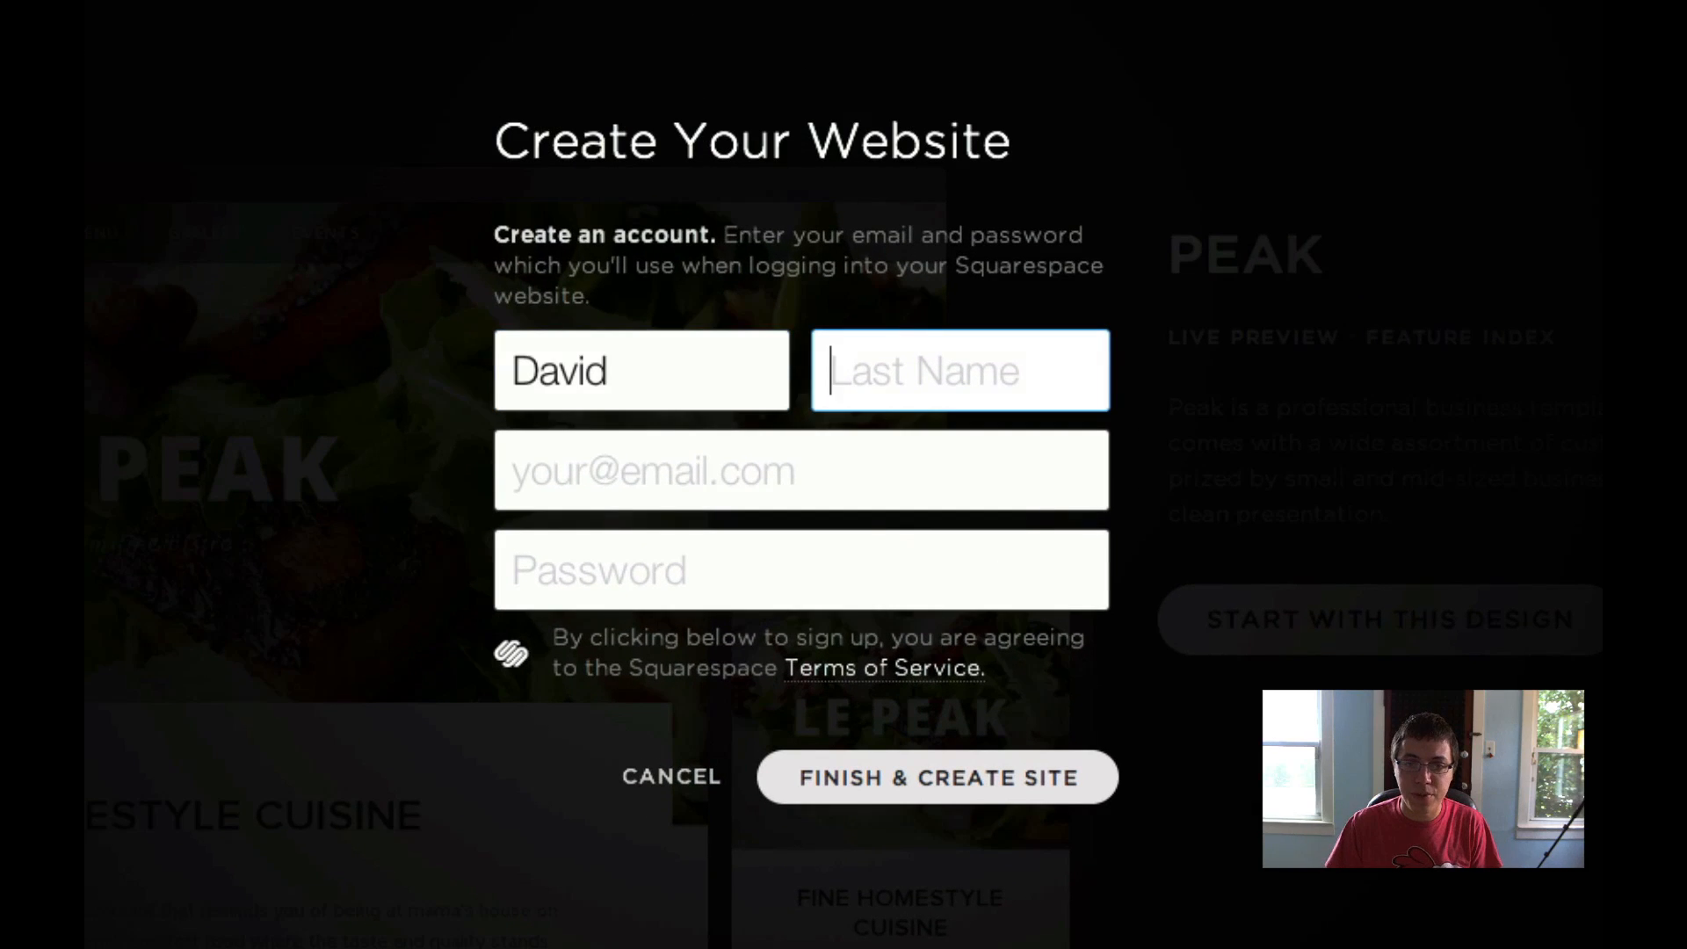
type("Di Franco")
key("Tab")
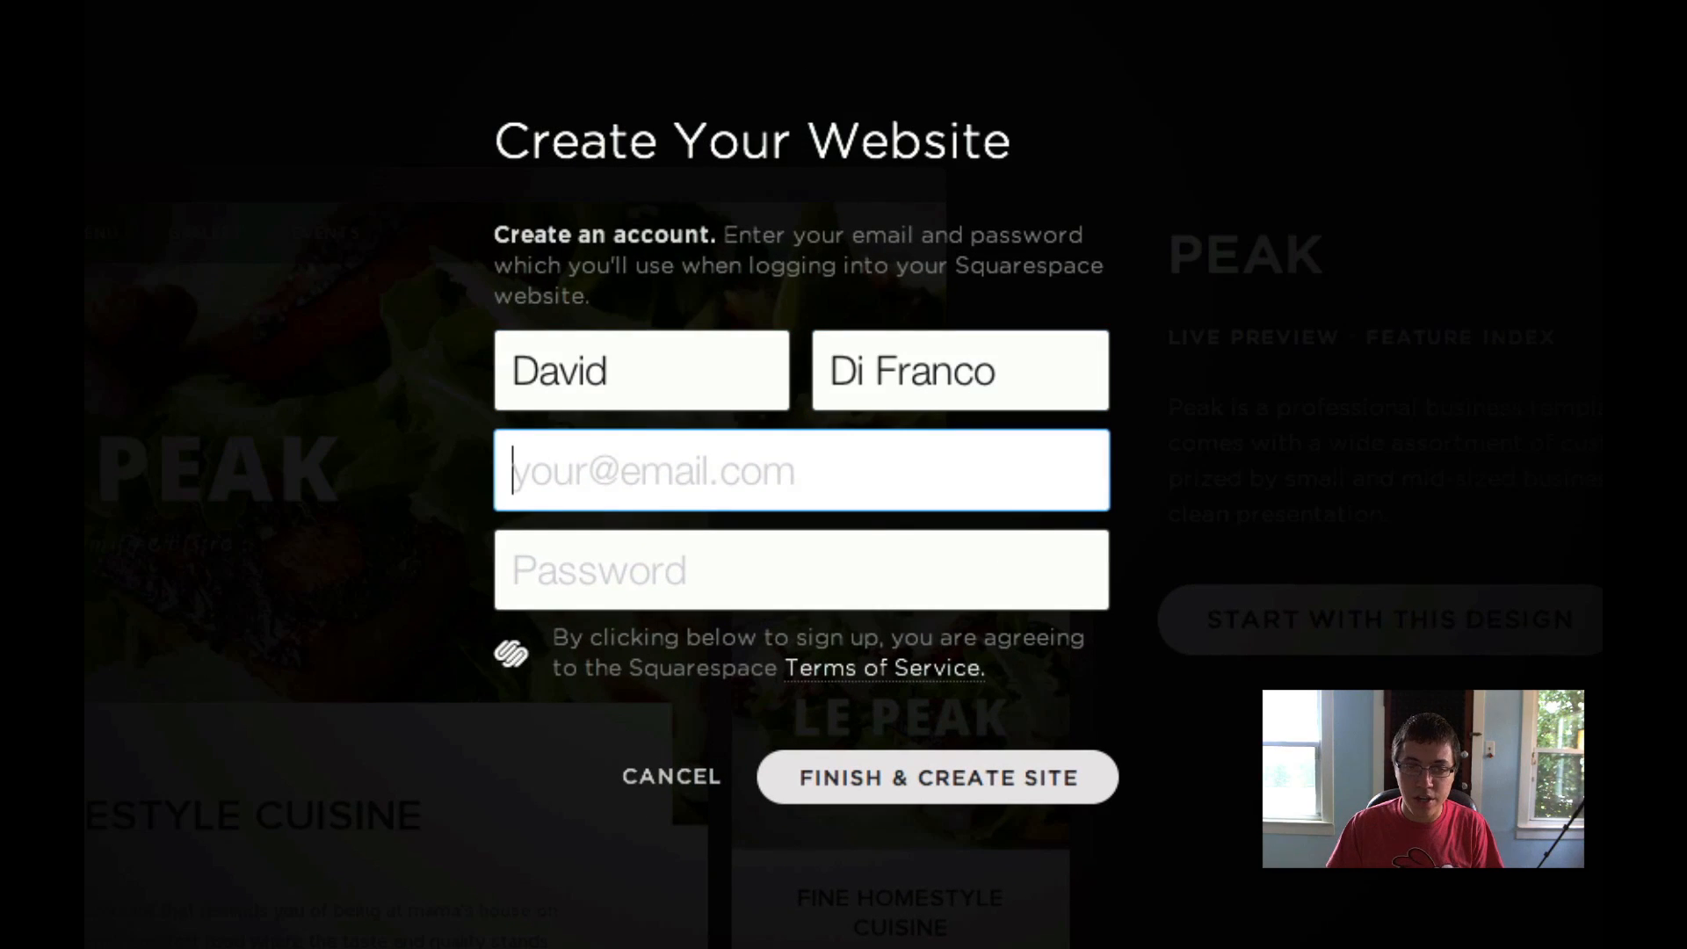
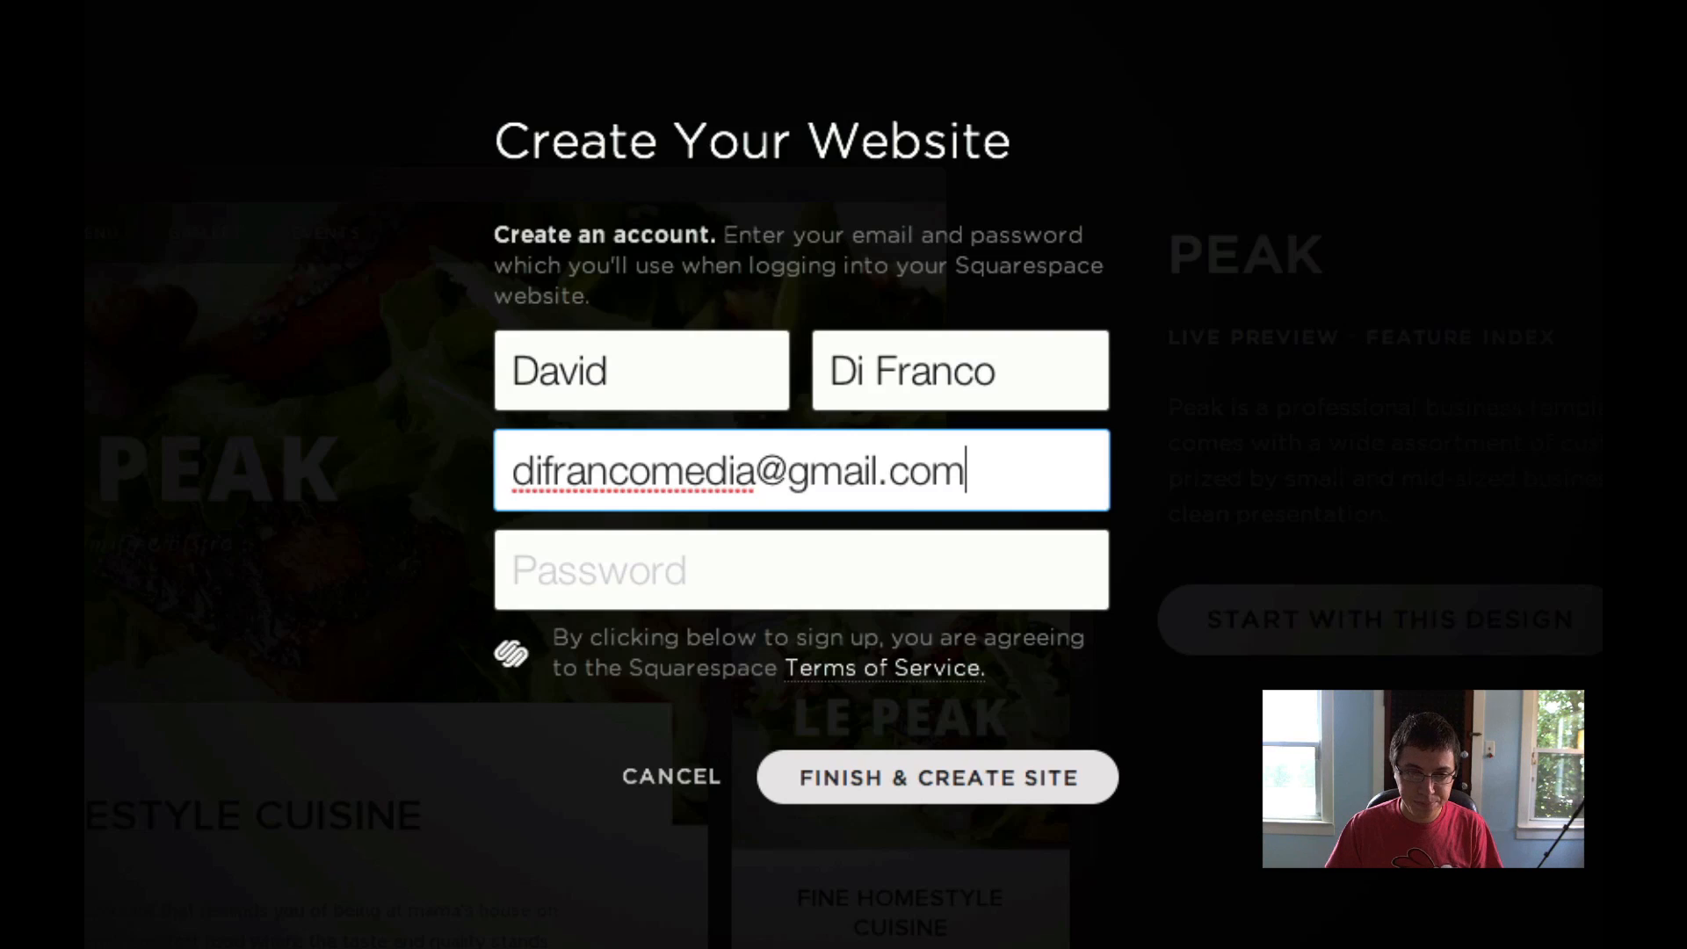
key("Tab")
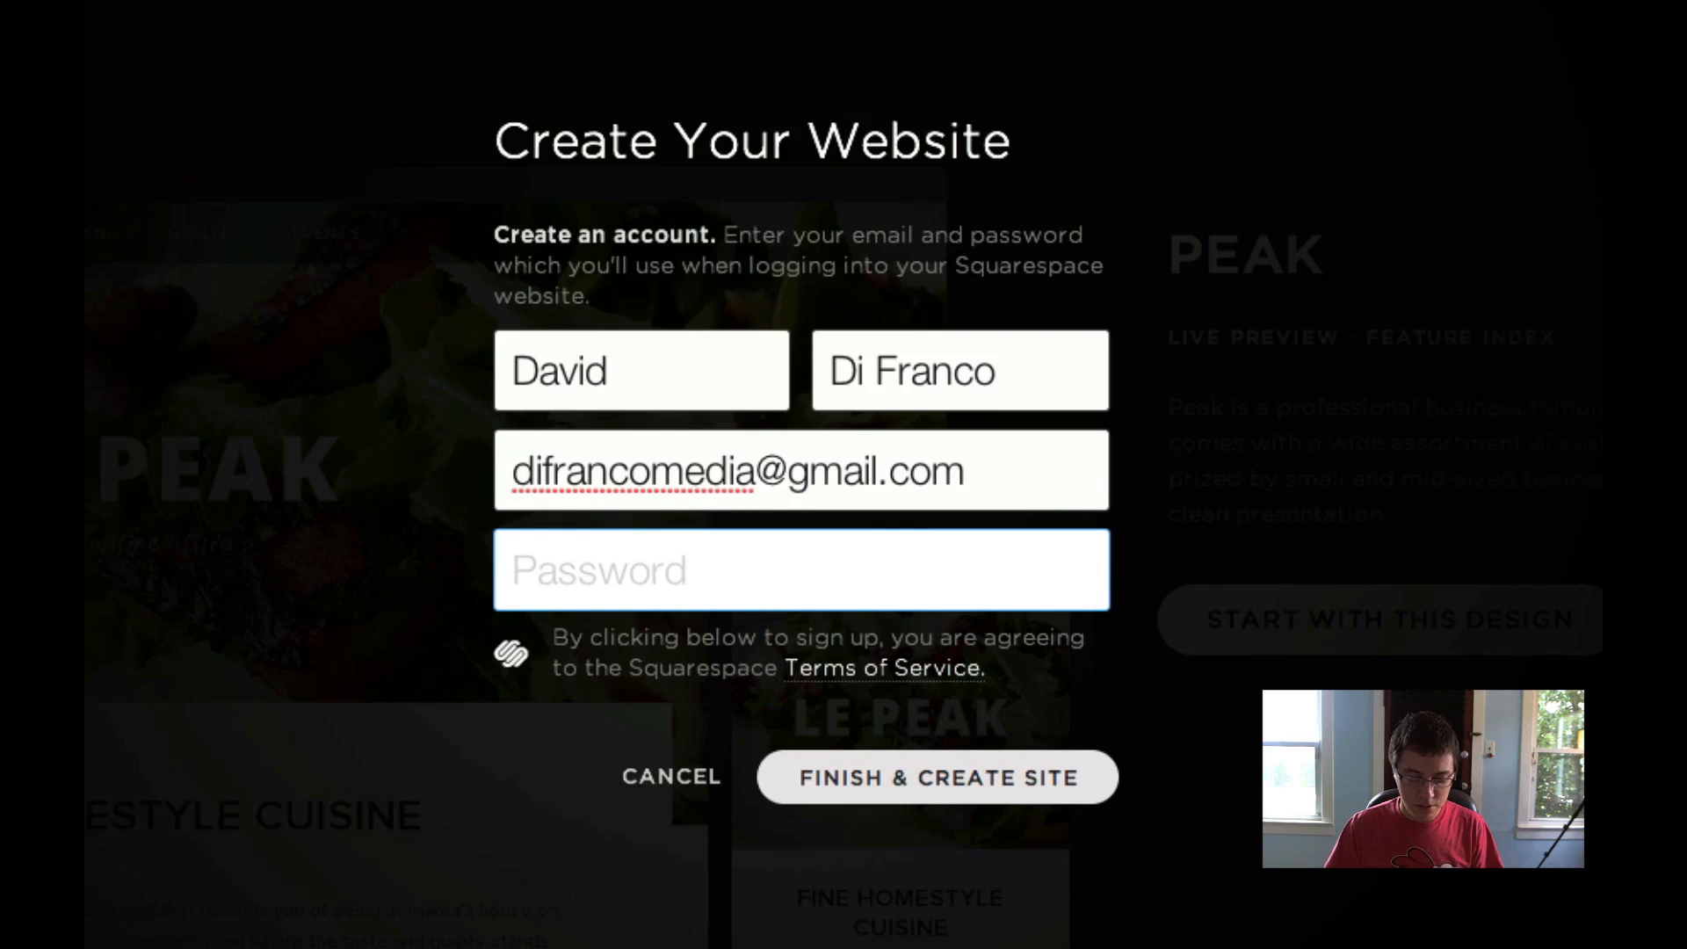
type("a")
key("BackSpace")
type("passw")
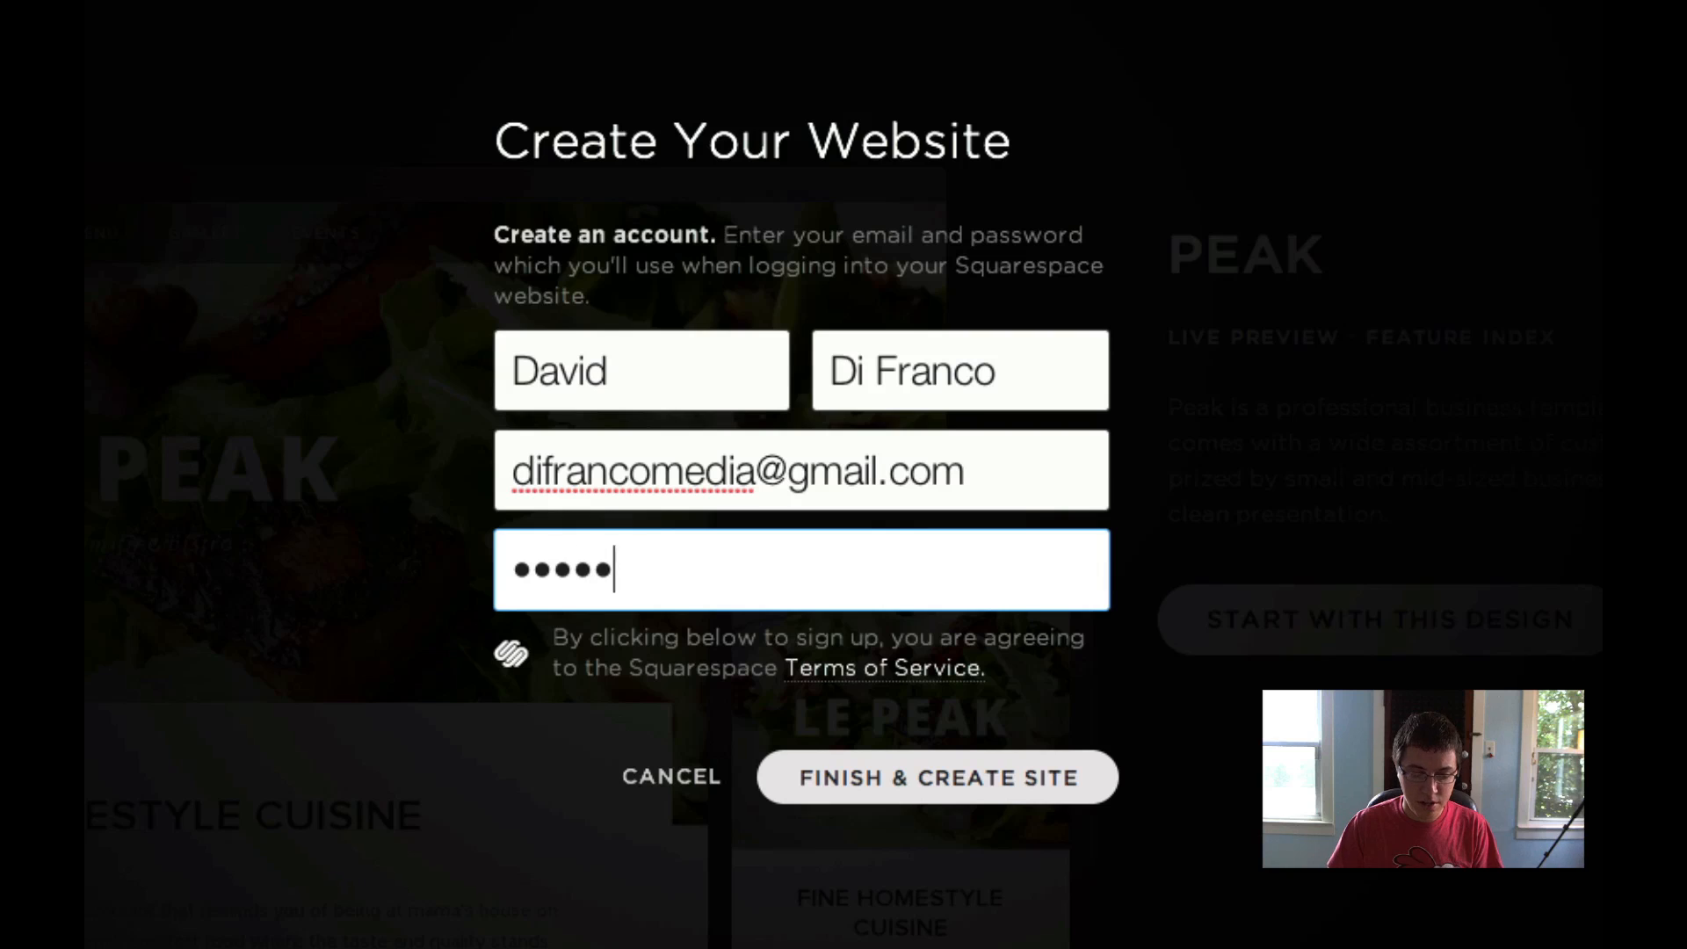
type("ord")
left_click(880, 781)
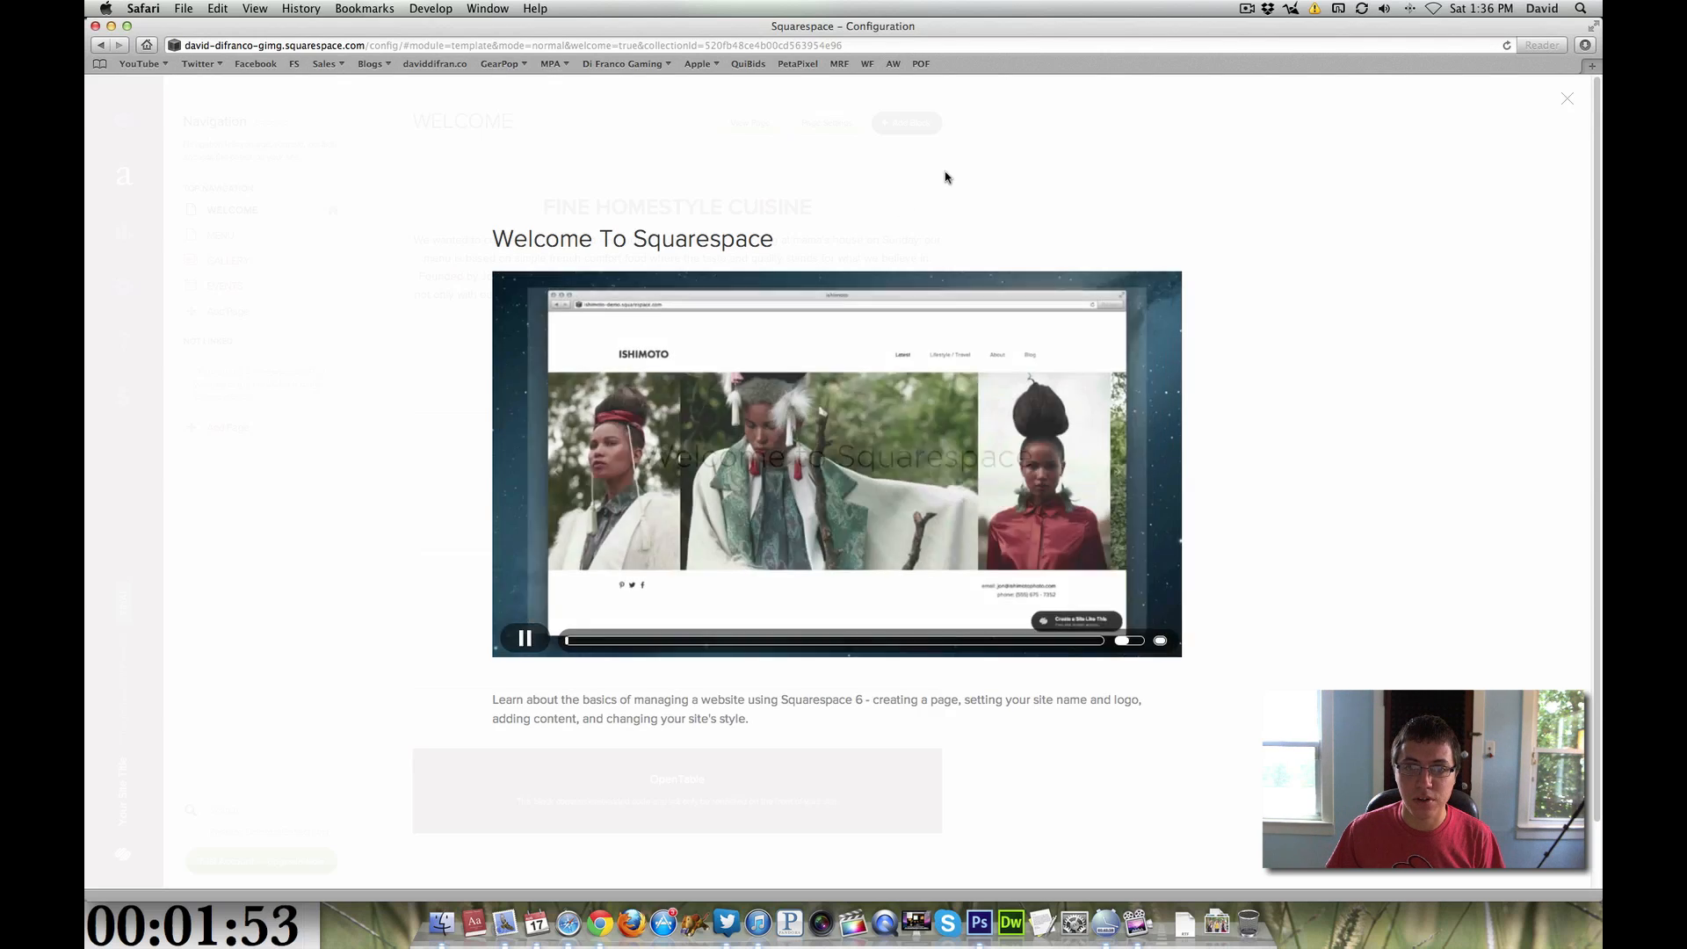
Step: Close the welcome video overlay and the Content Manager tip to show the page list
left_click(947, 168)
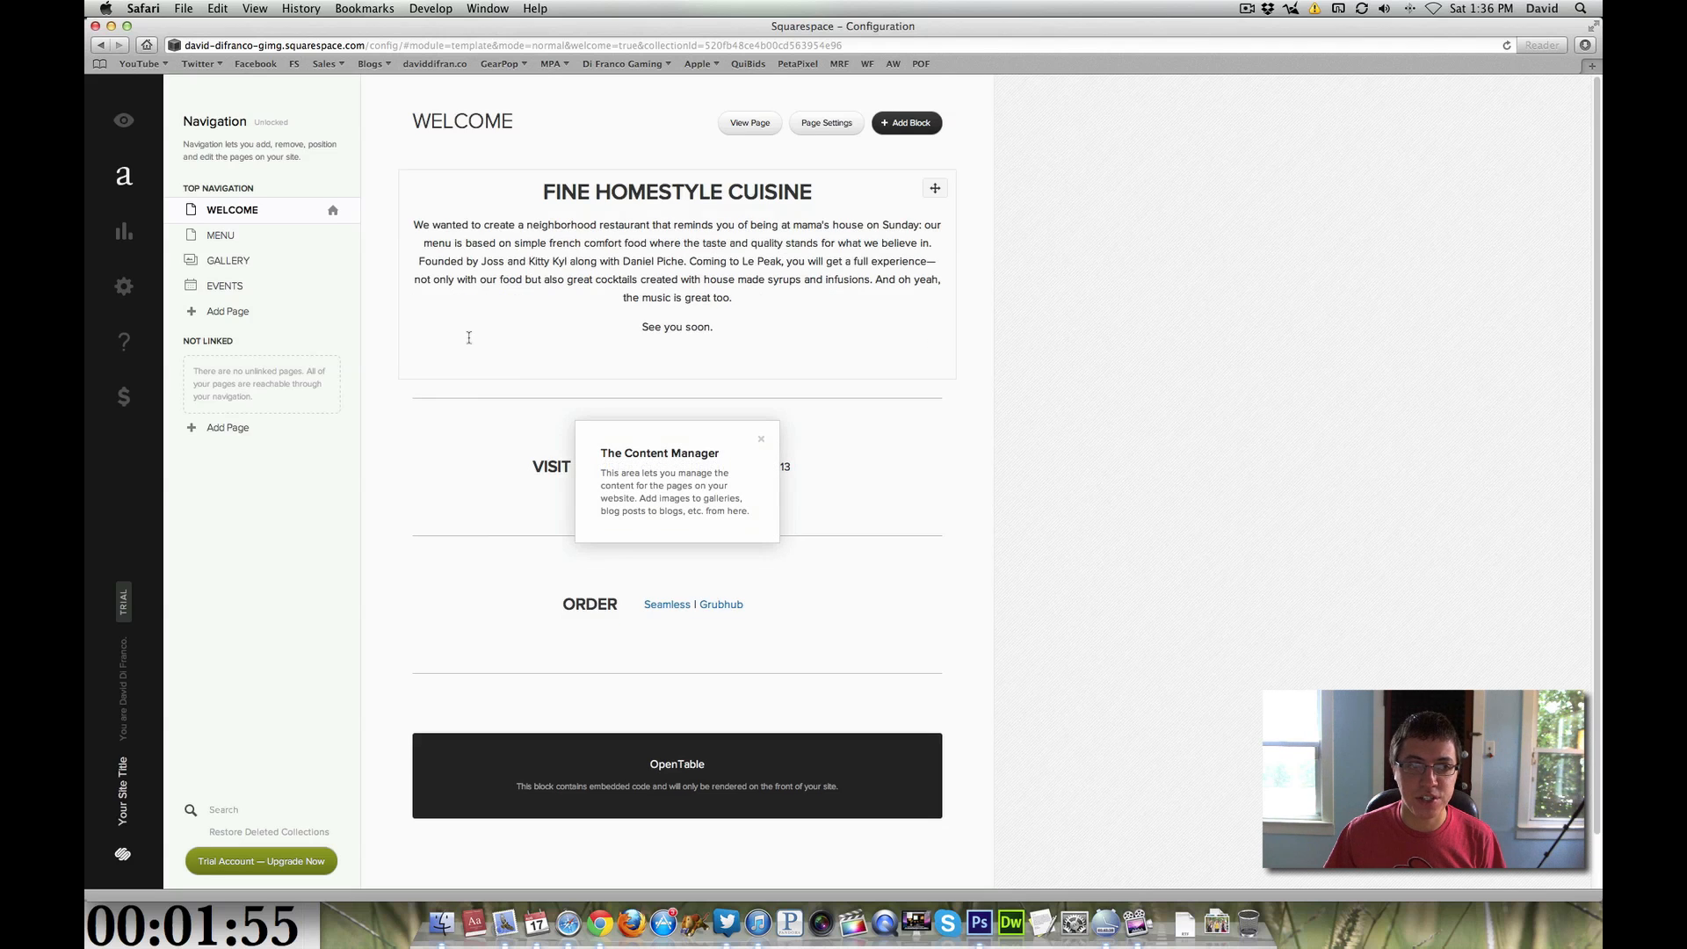
left_click(761, 439)
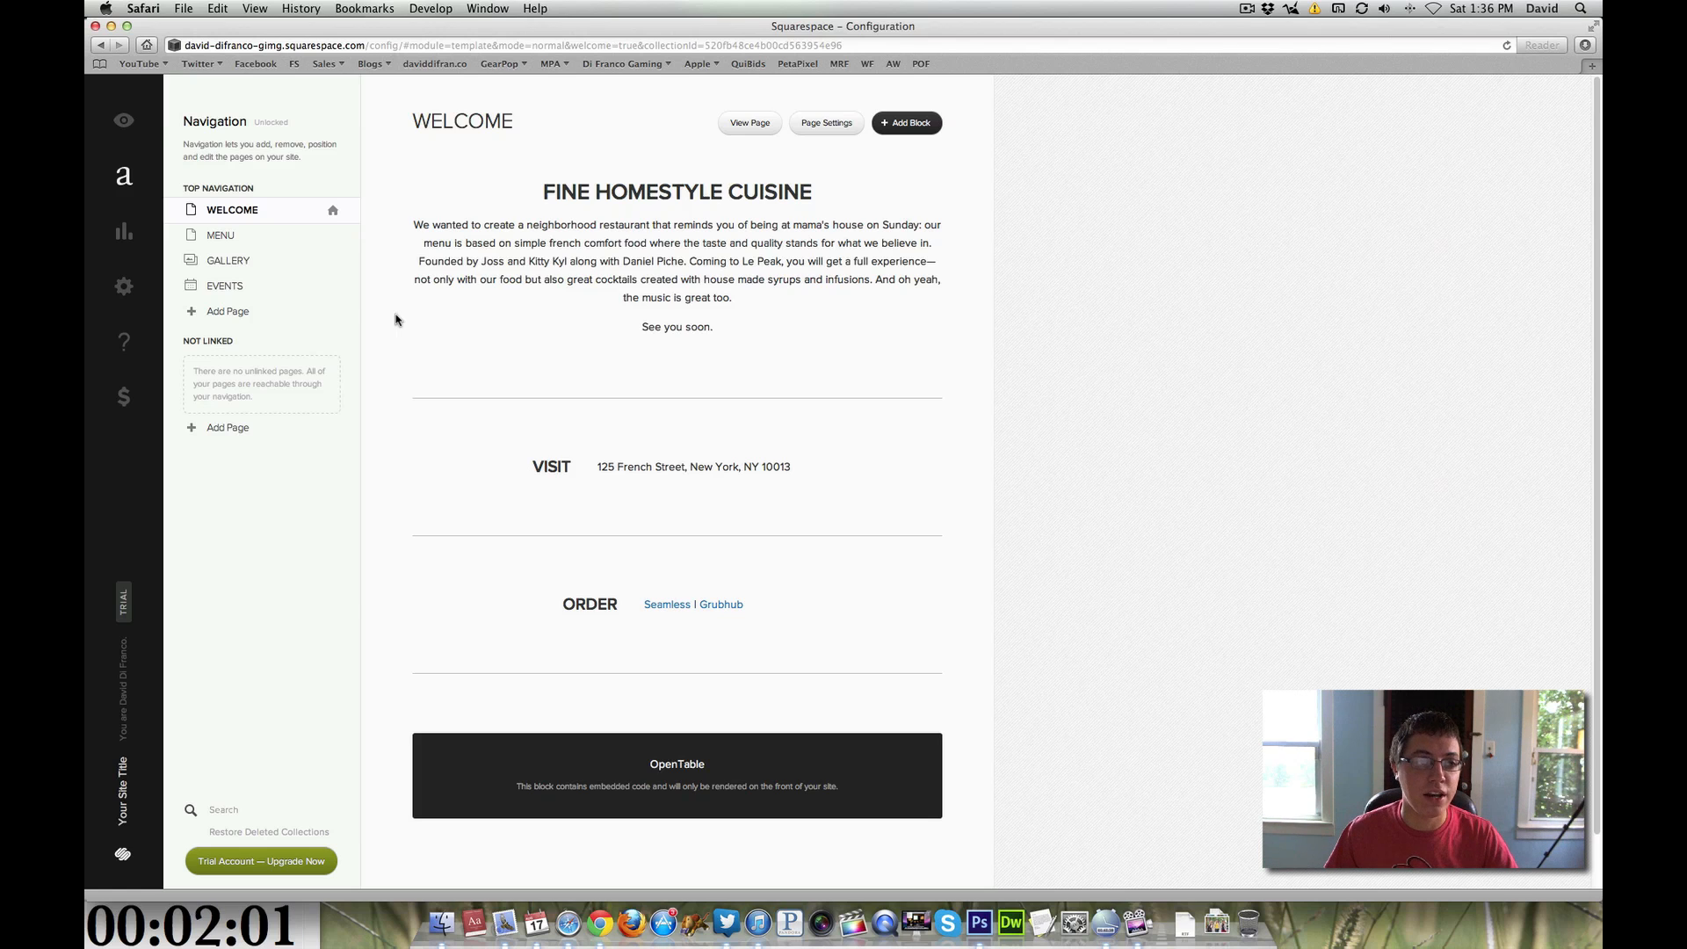
left_click(123, 120)
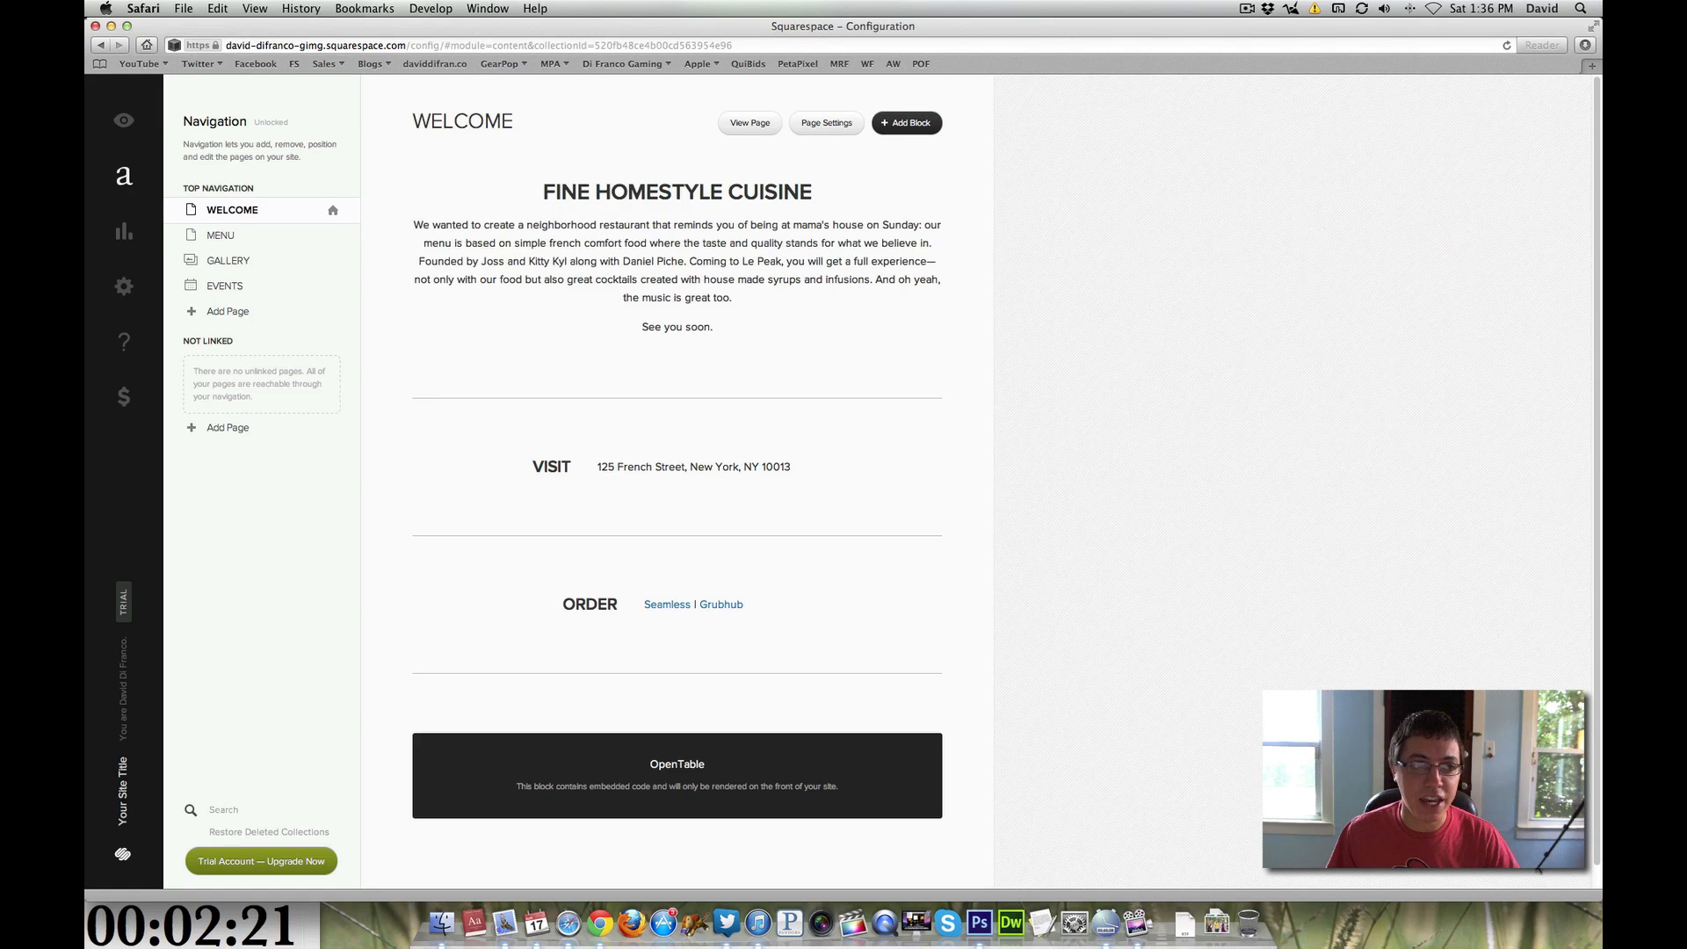
Step: Delete the Events and Gallery pages from the site, confirming each
left_click(218, 236)
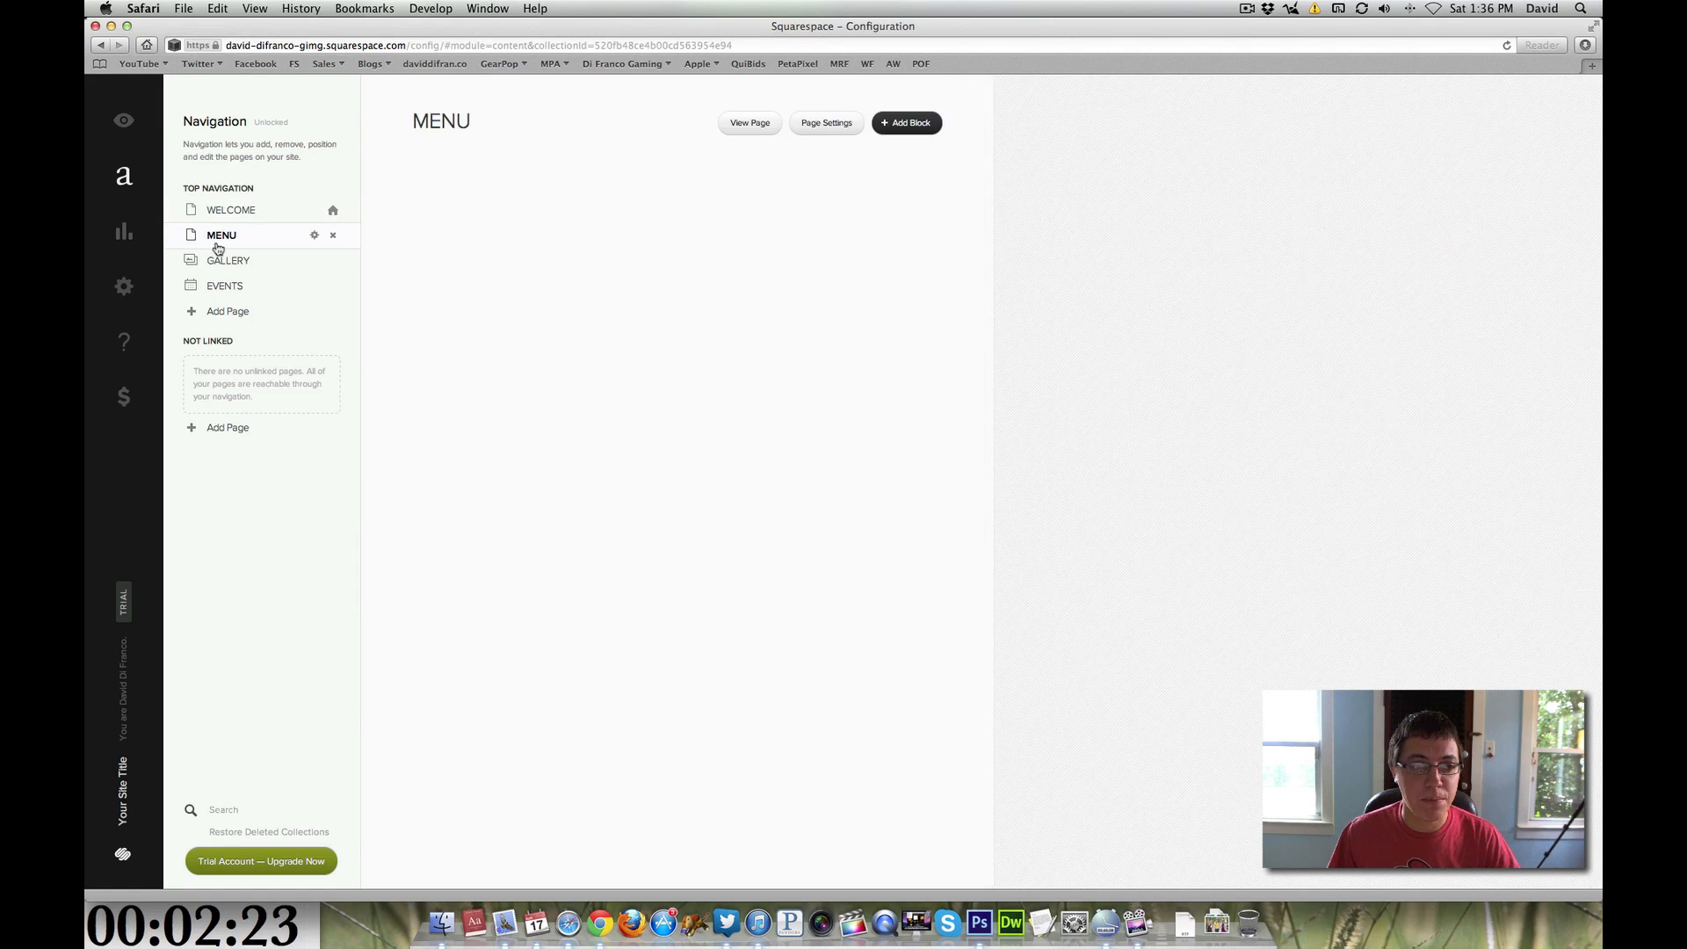
left_click(227, 260)
left_click(222, 287)
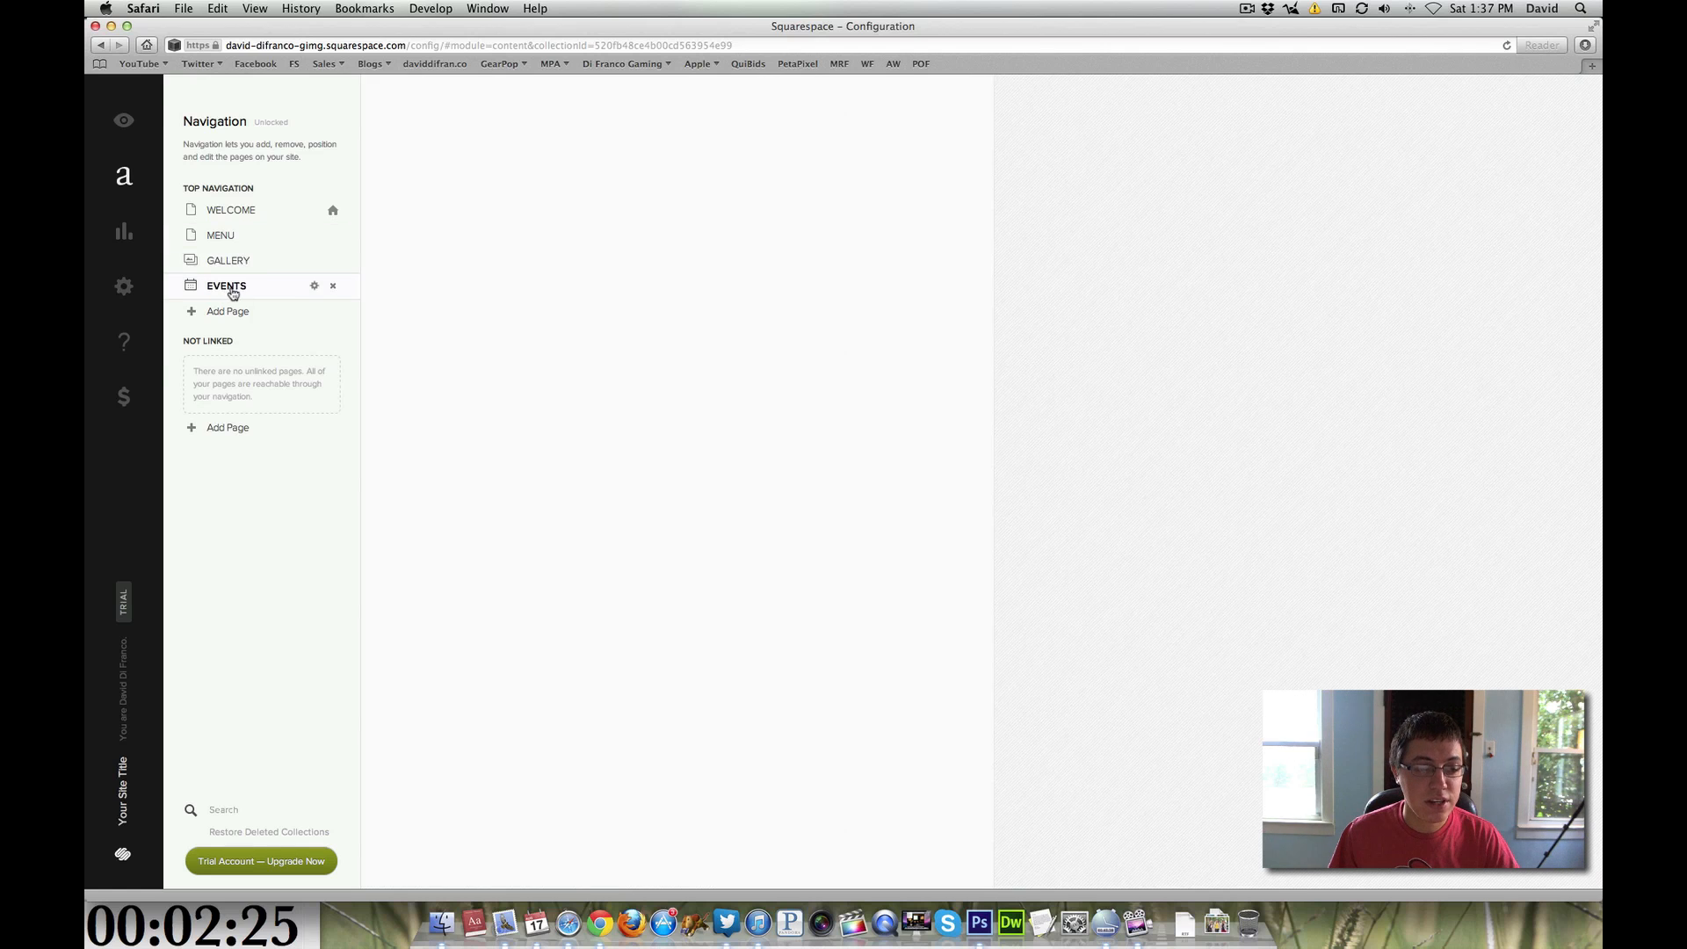
left_click(333, 287)
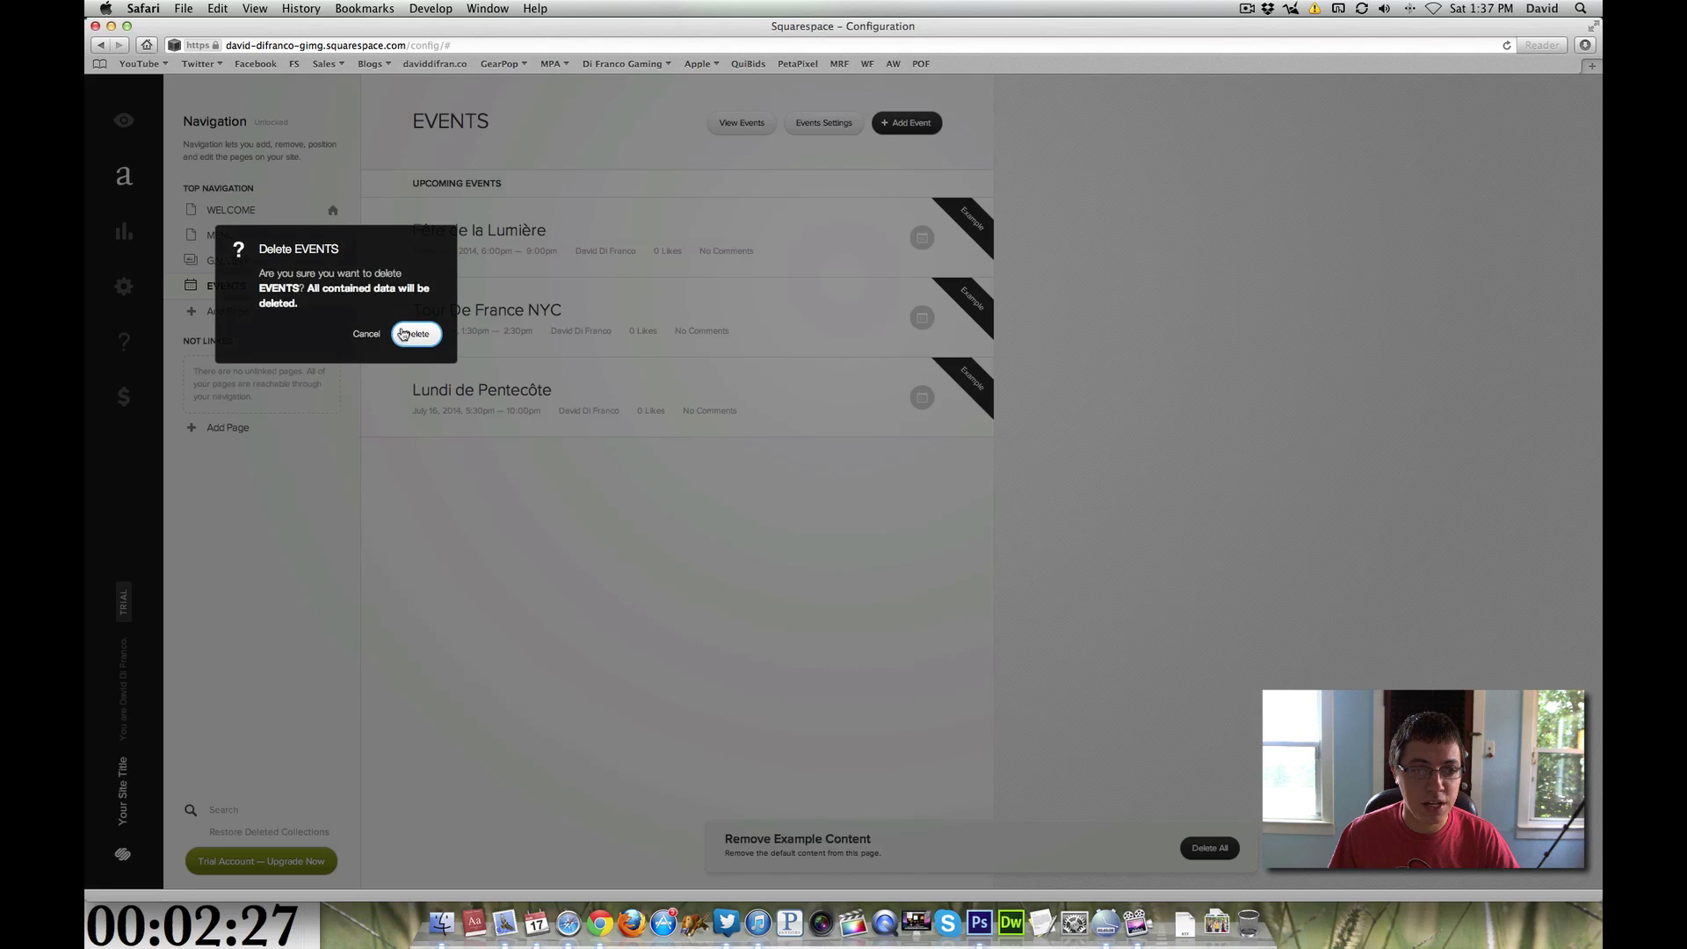
left_click(420, 334)
left_click(333, 261)
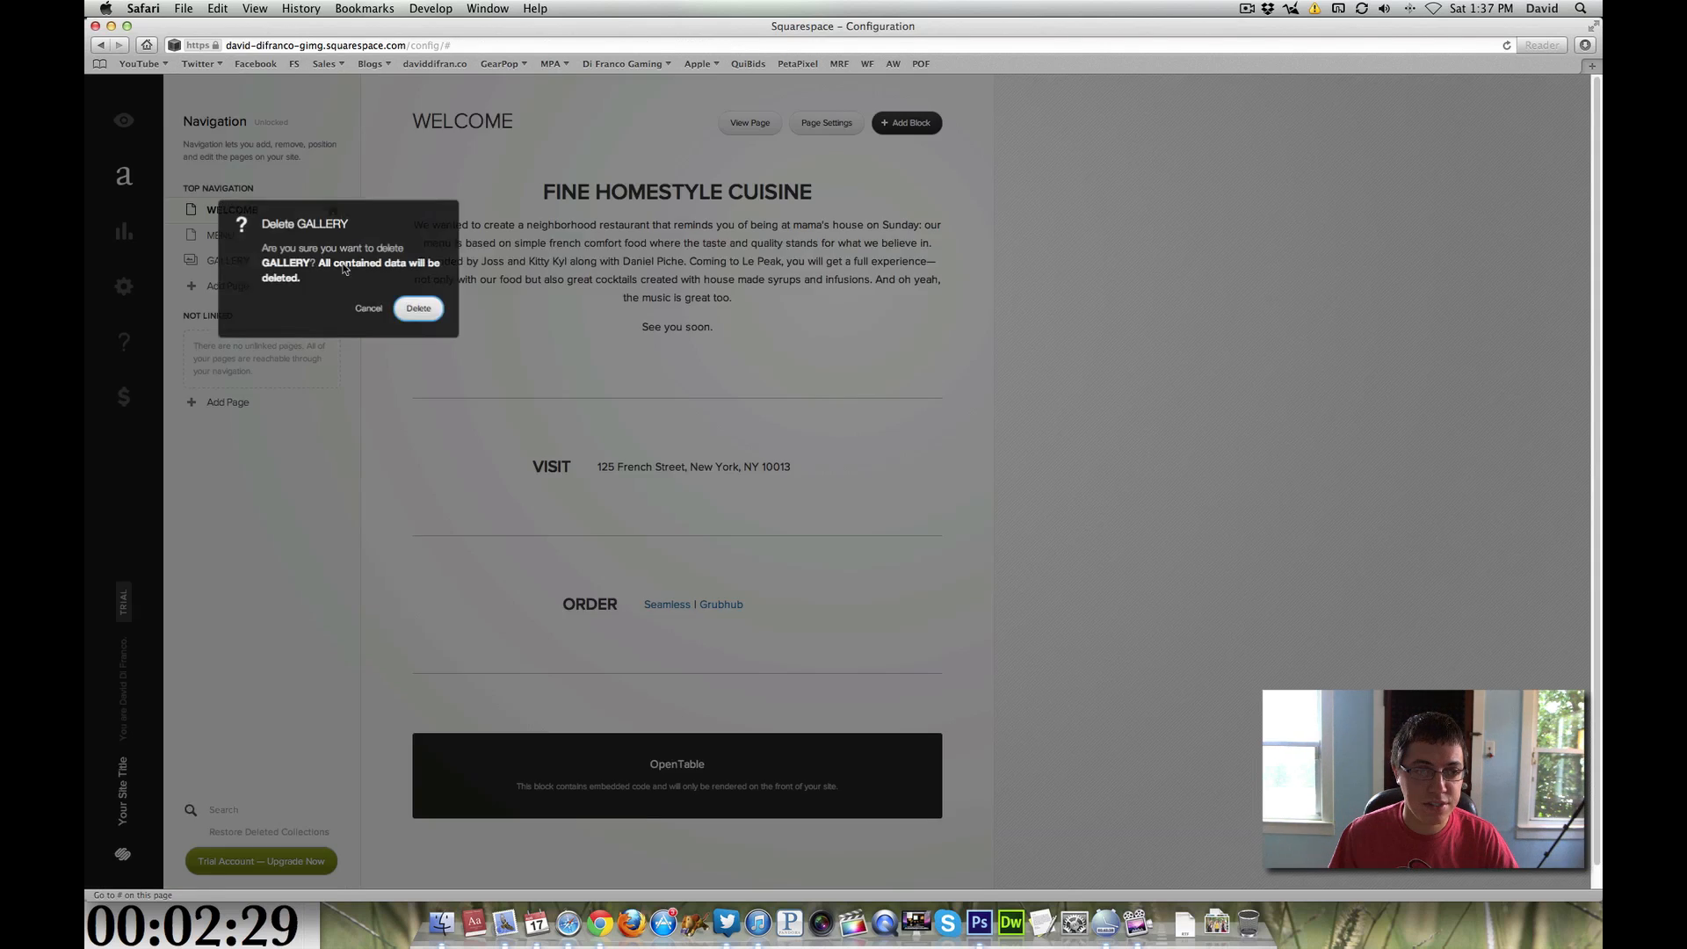
left_click(419, 307)
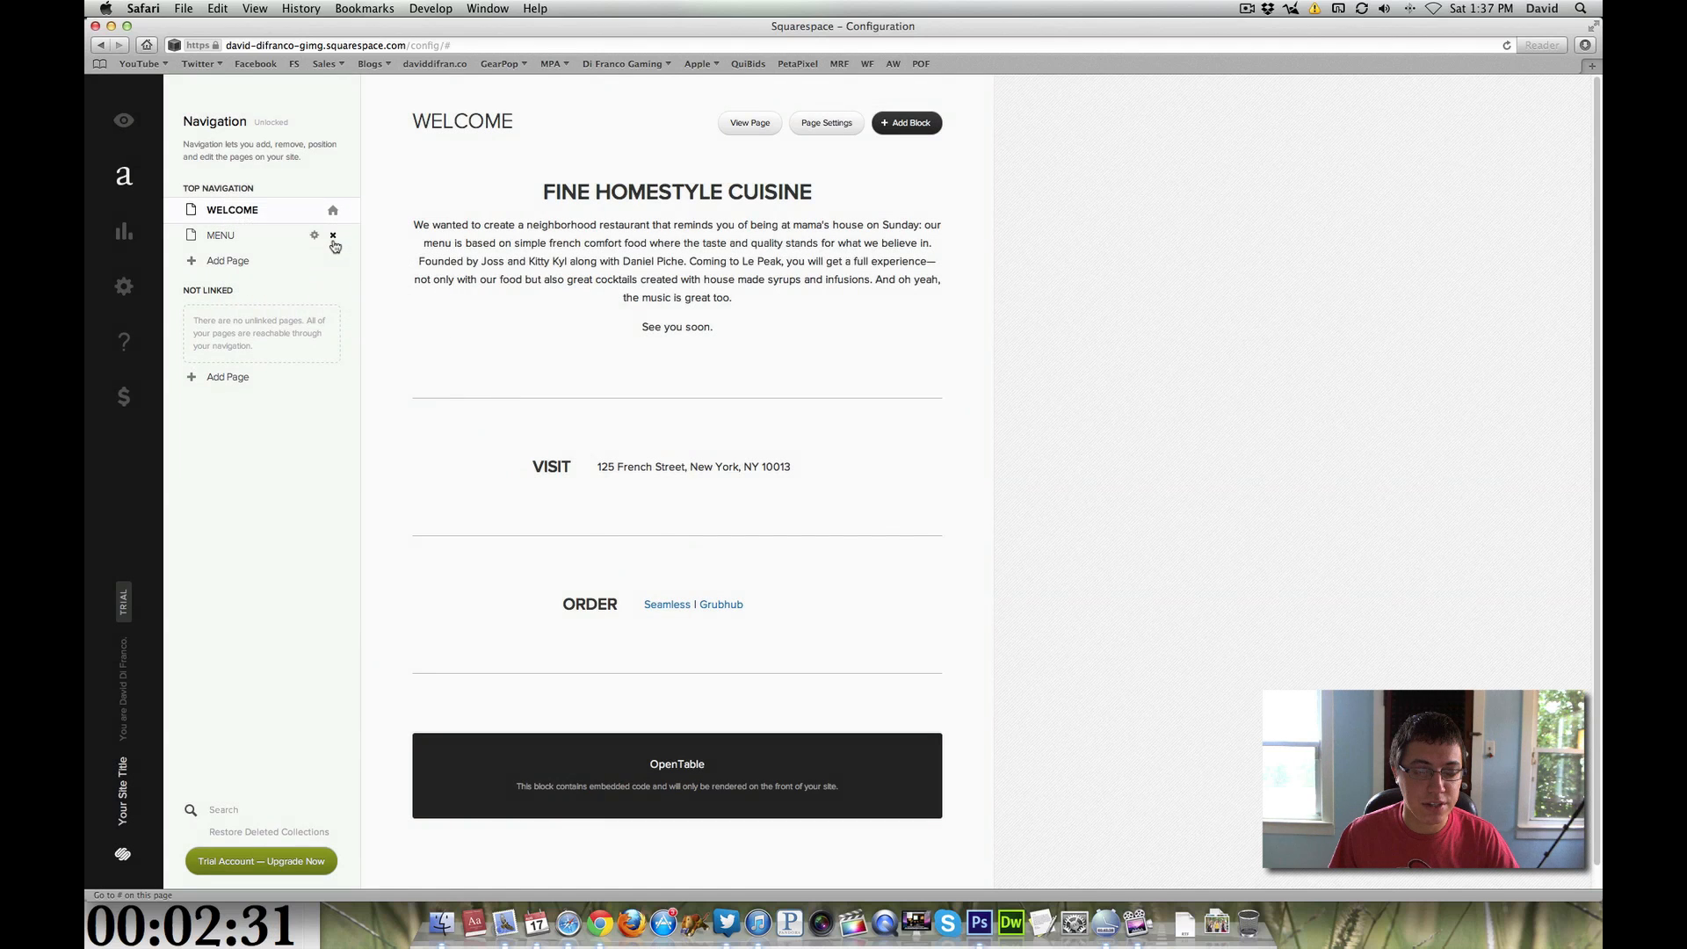
Step: Delete the Menu page and start adding a new page under Top Navigation
left_click(334, 234)
left_click(416, 285)
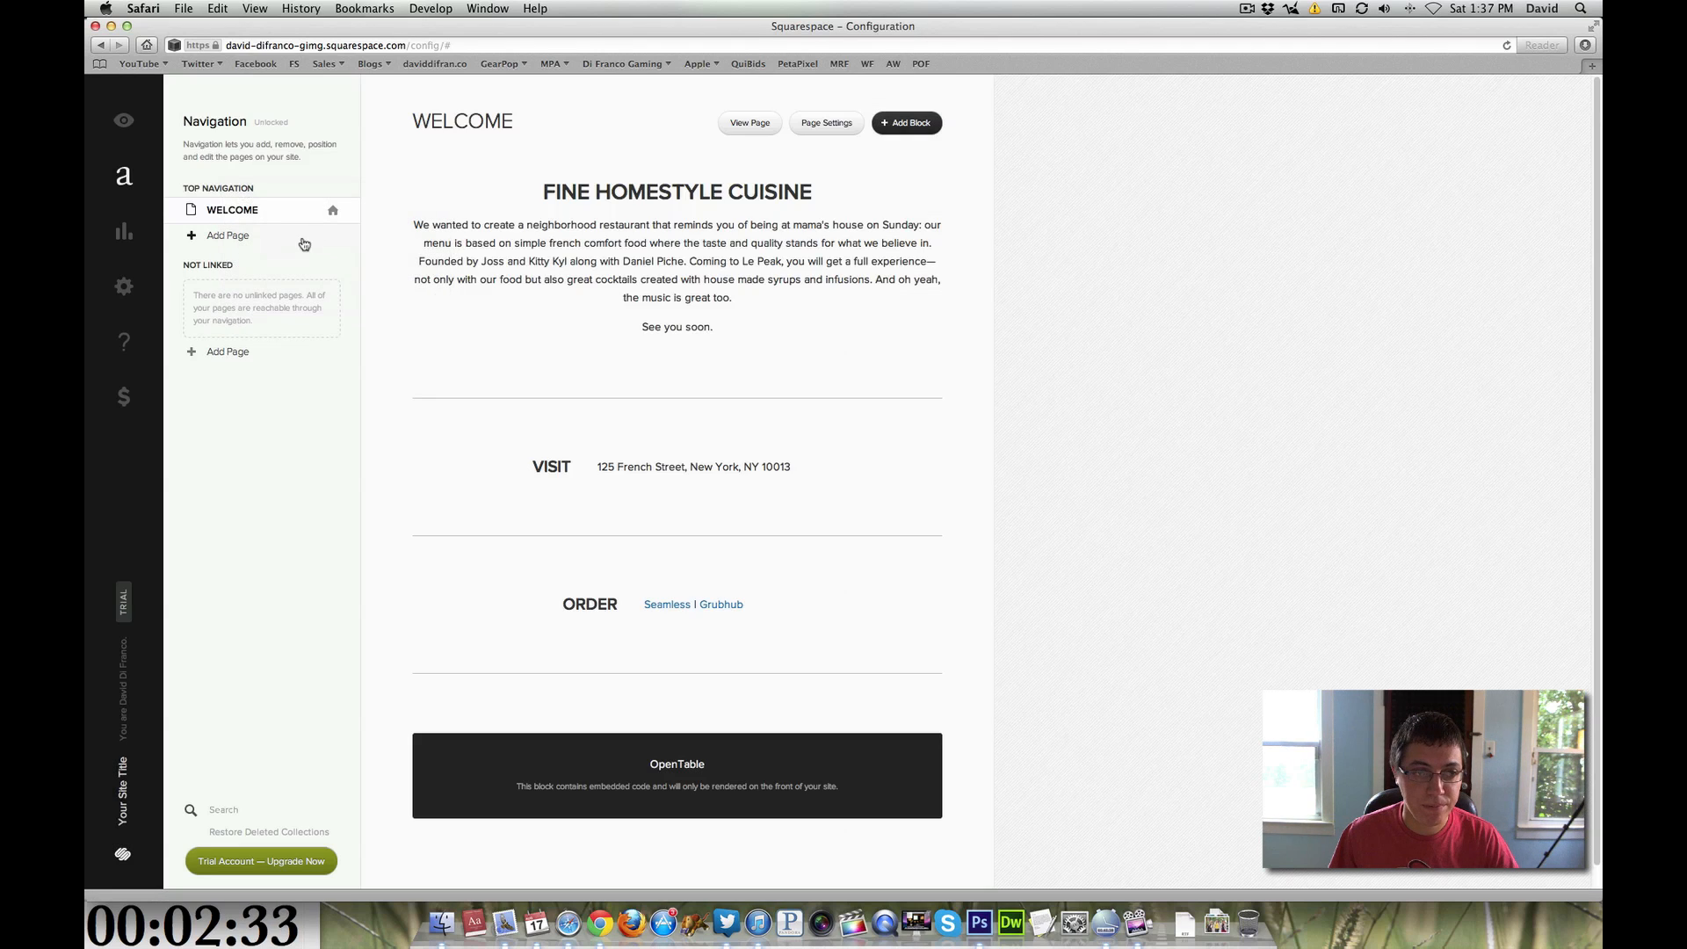
left_click(228, 234)
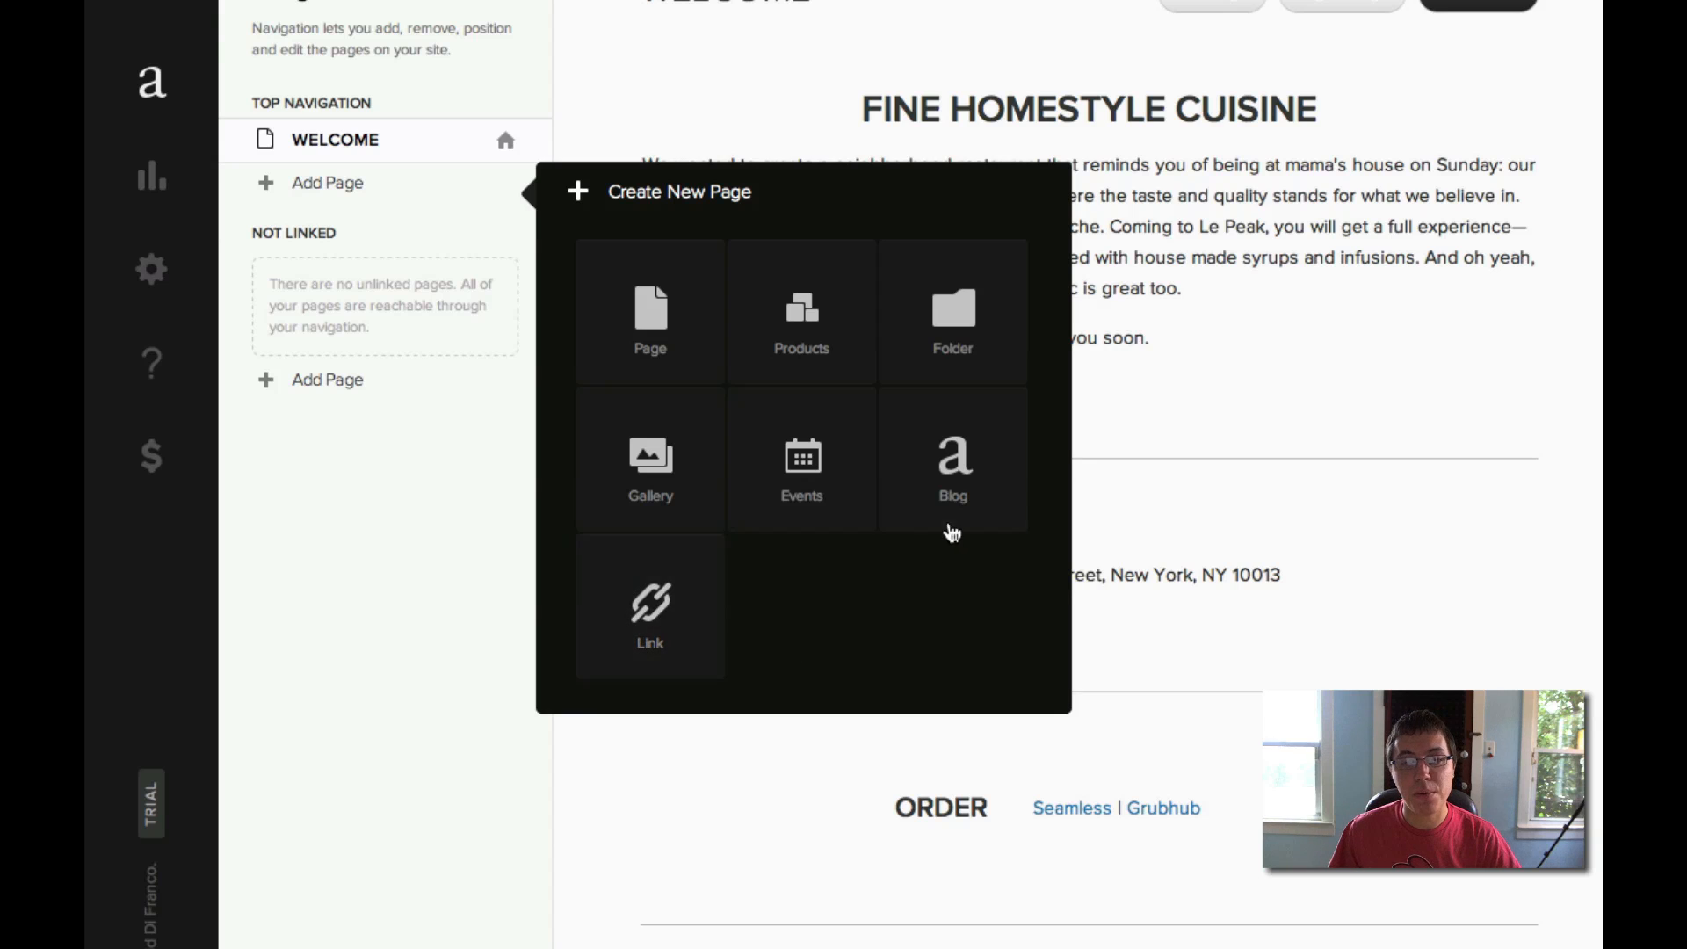
Step: Create a blog named 'David's Simple Blog', set it as the homepage and save
left_click(954, 468)
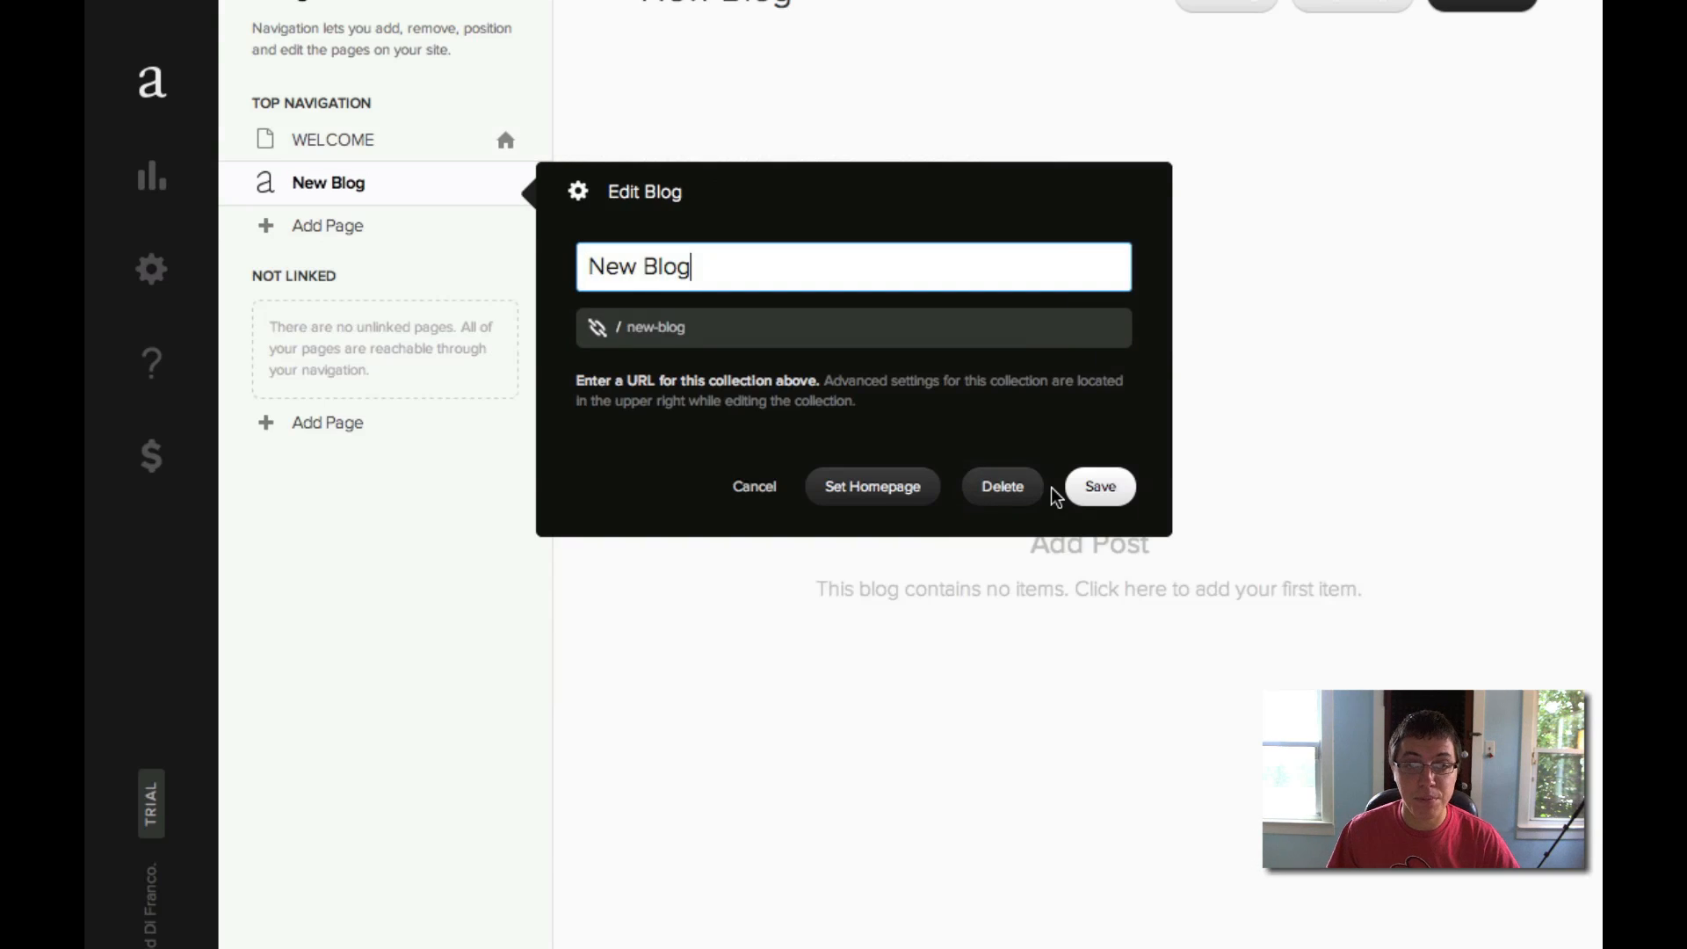
key("ctrl+a")
type("David")
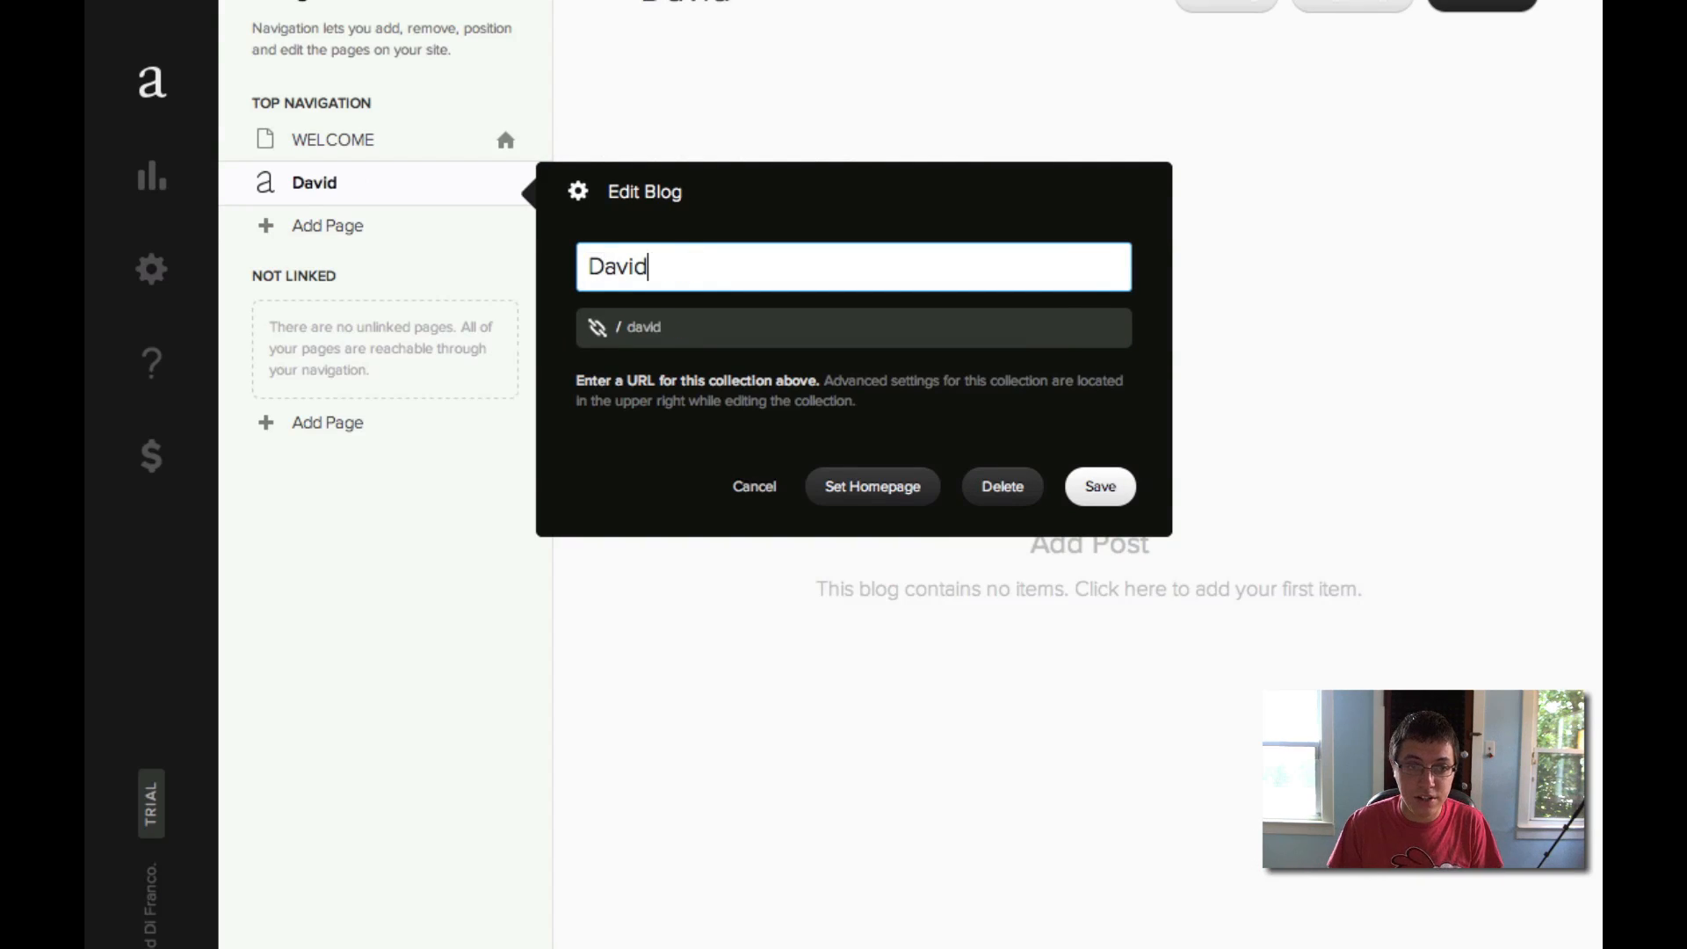
type("'s Bl")
key("BackSpace")
key("BackSpace")
type("Simple")
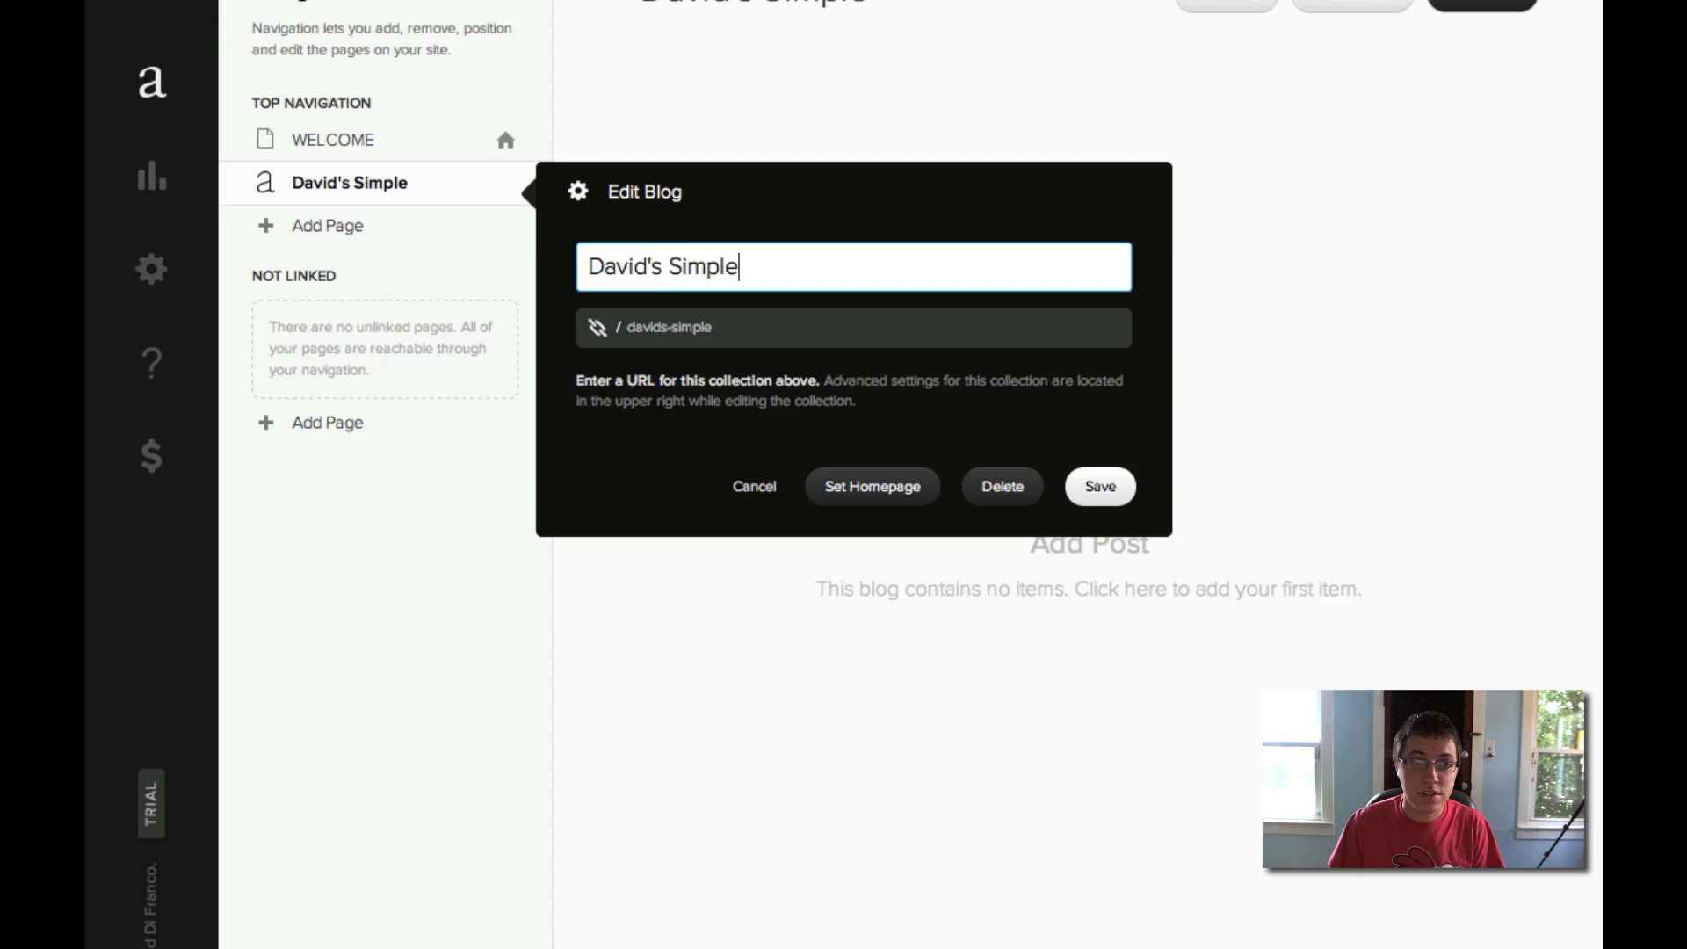
type(" Blog")
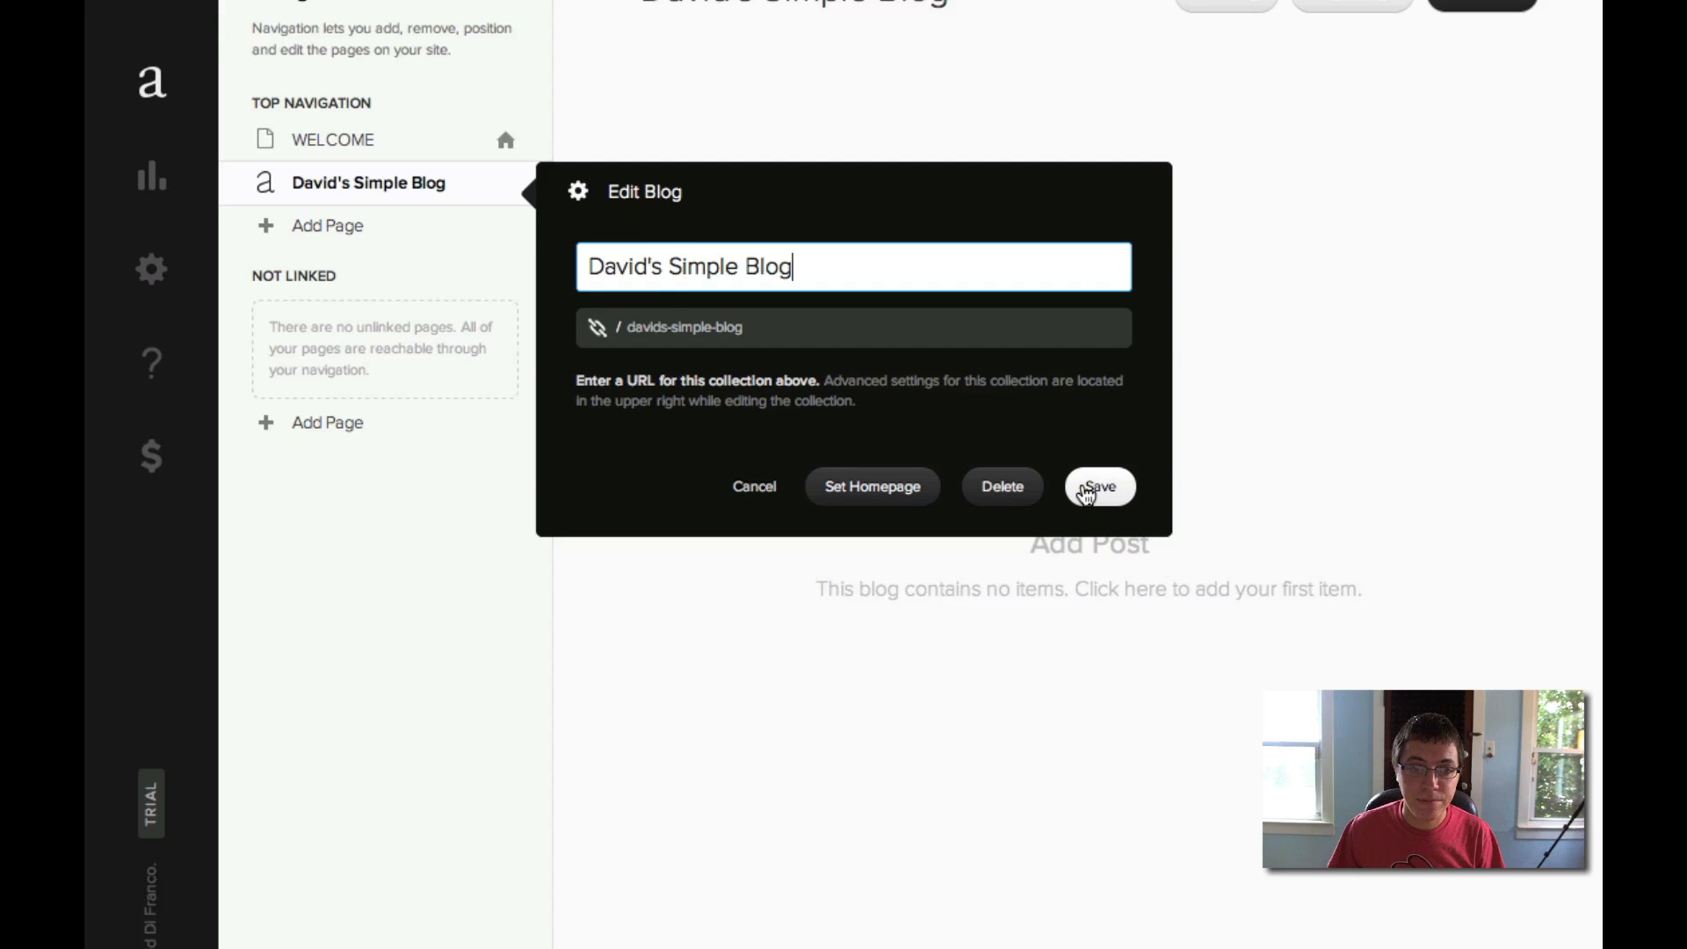
left_click(873, 485)
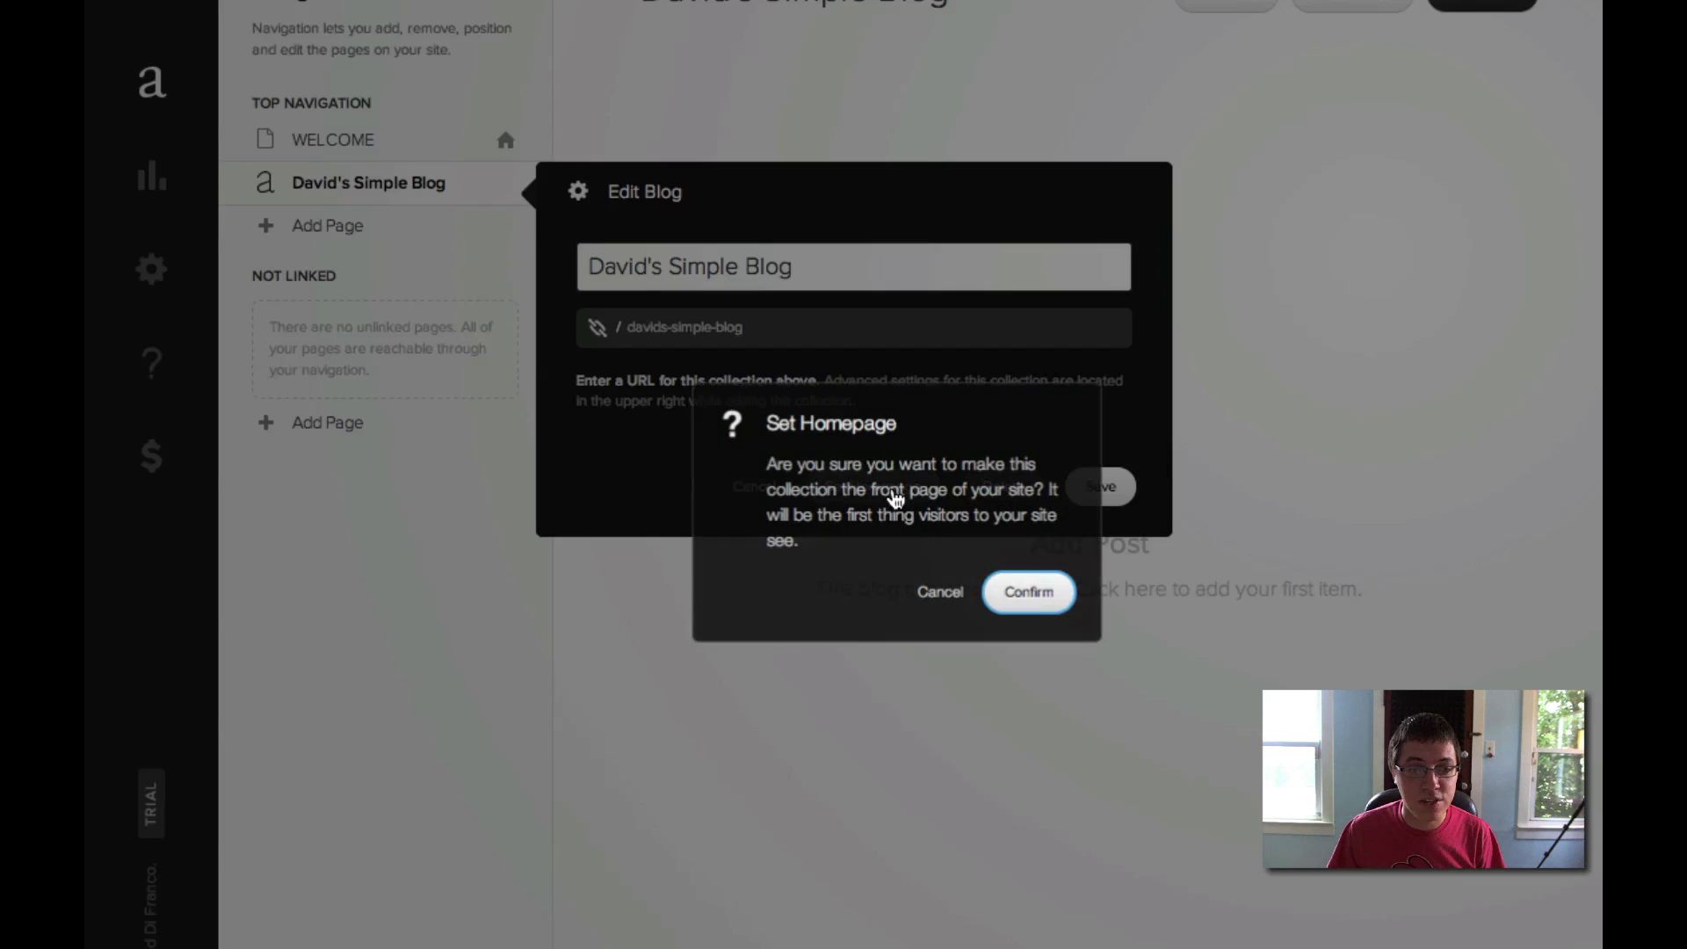
left_click(1016, 588)
left_click(1099, 487)
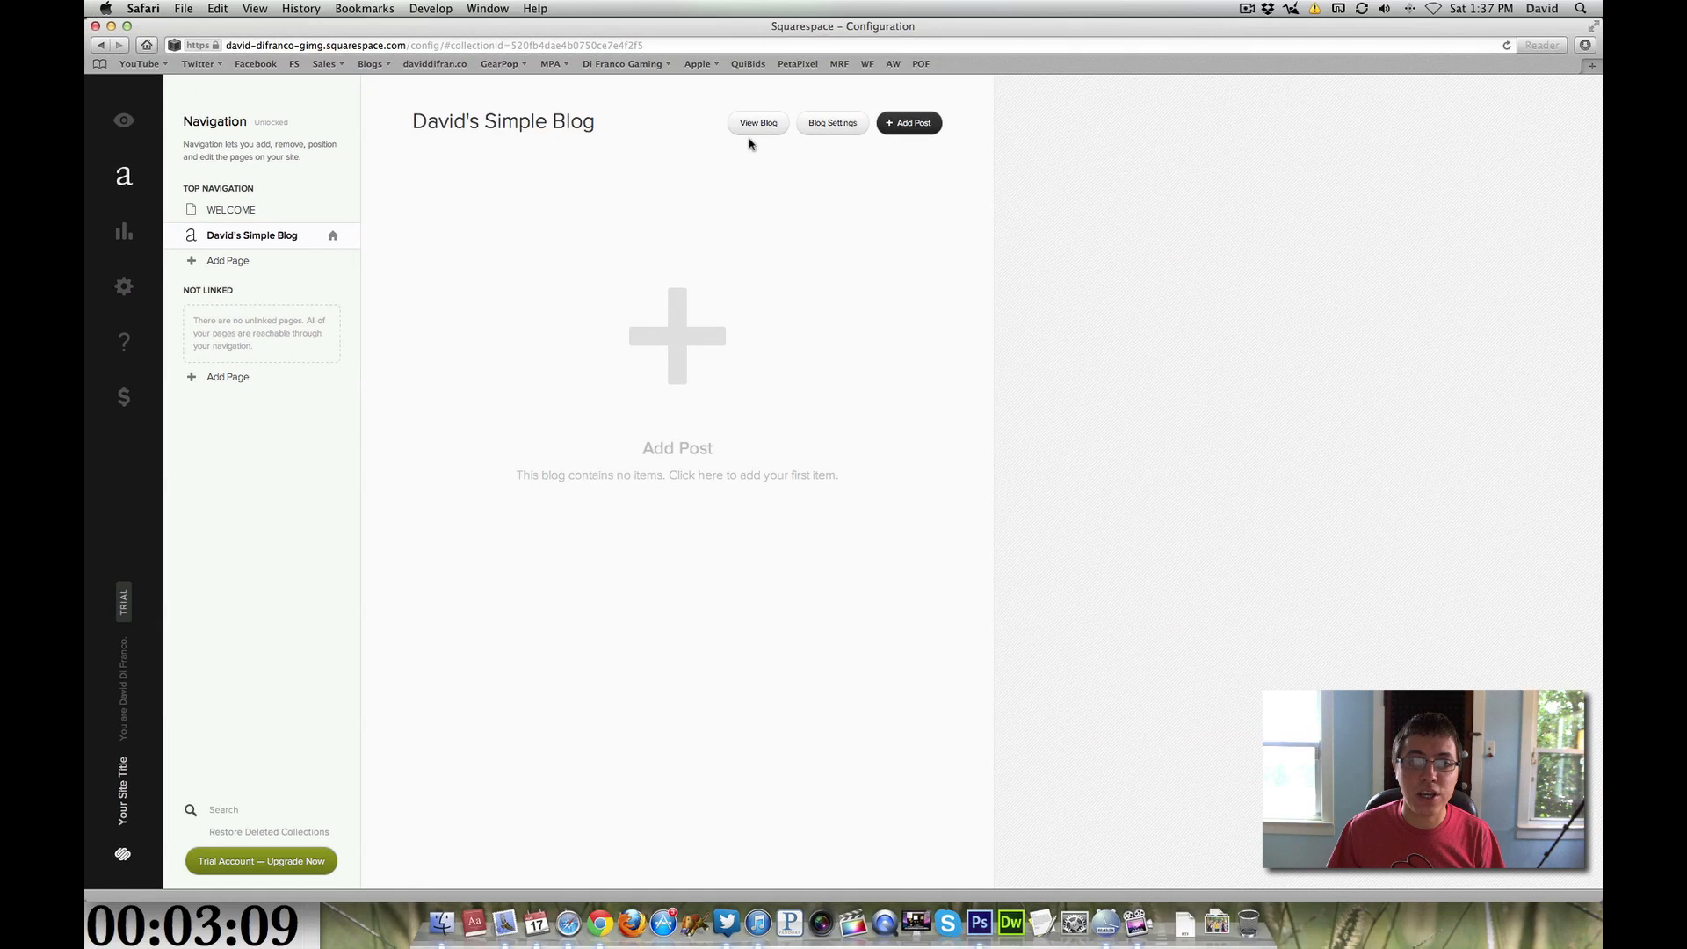
left_click(757, 123)
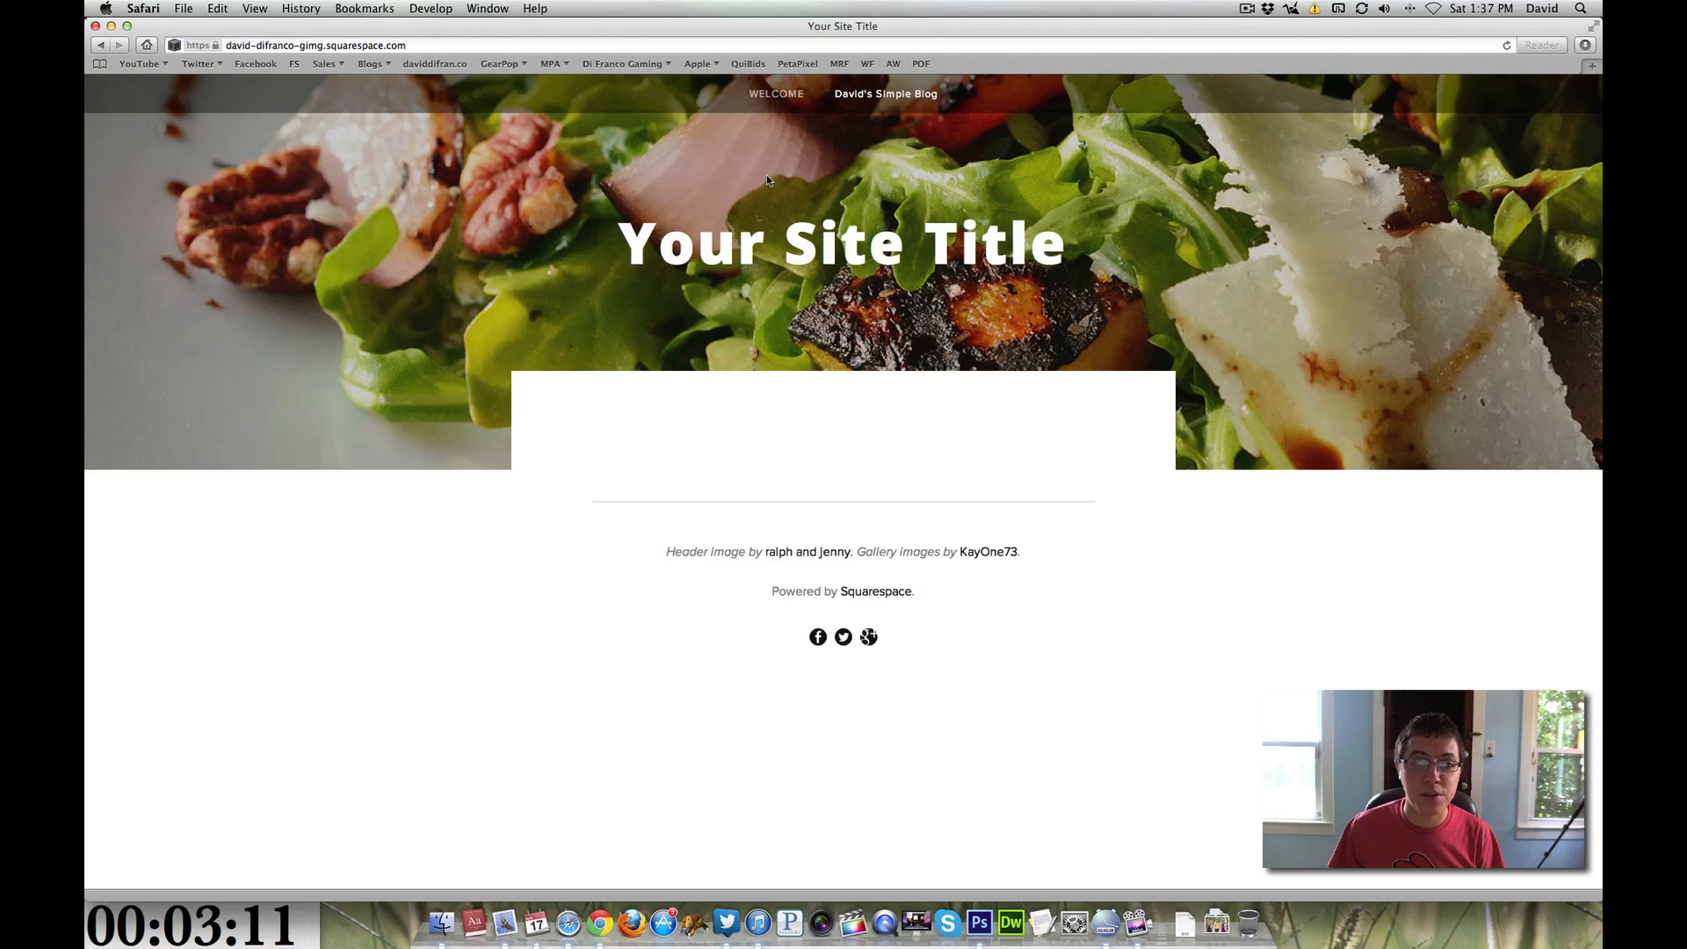
left_click(776, 95)
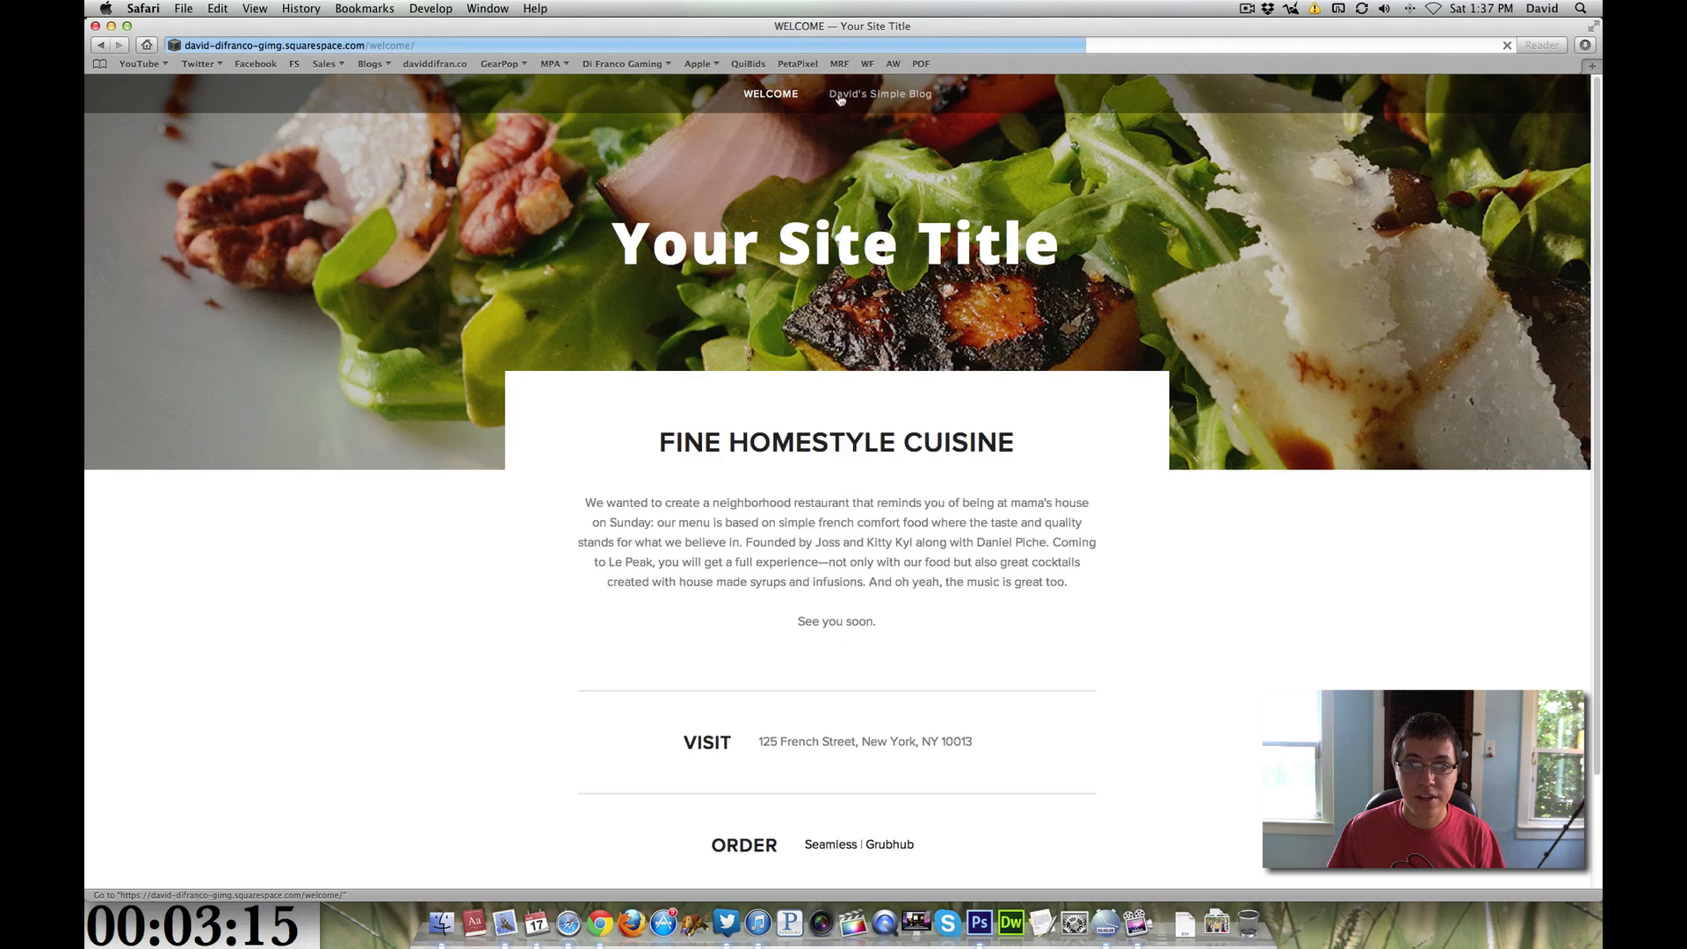
left_click(851, 94)
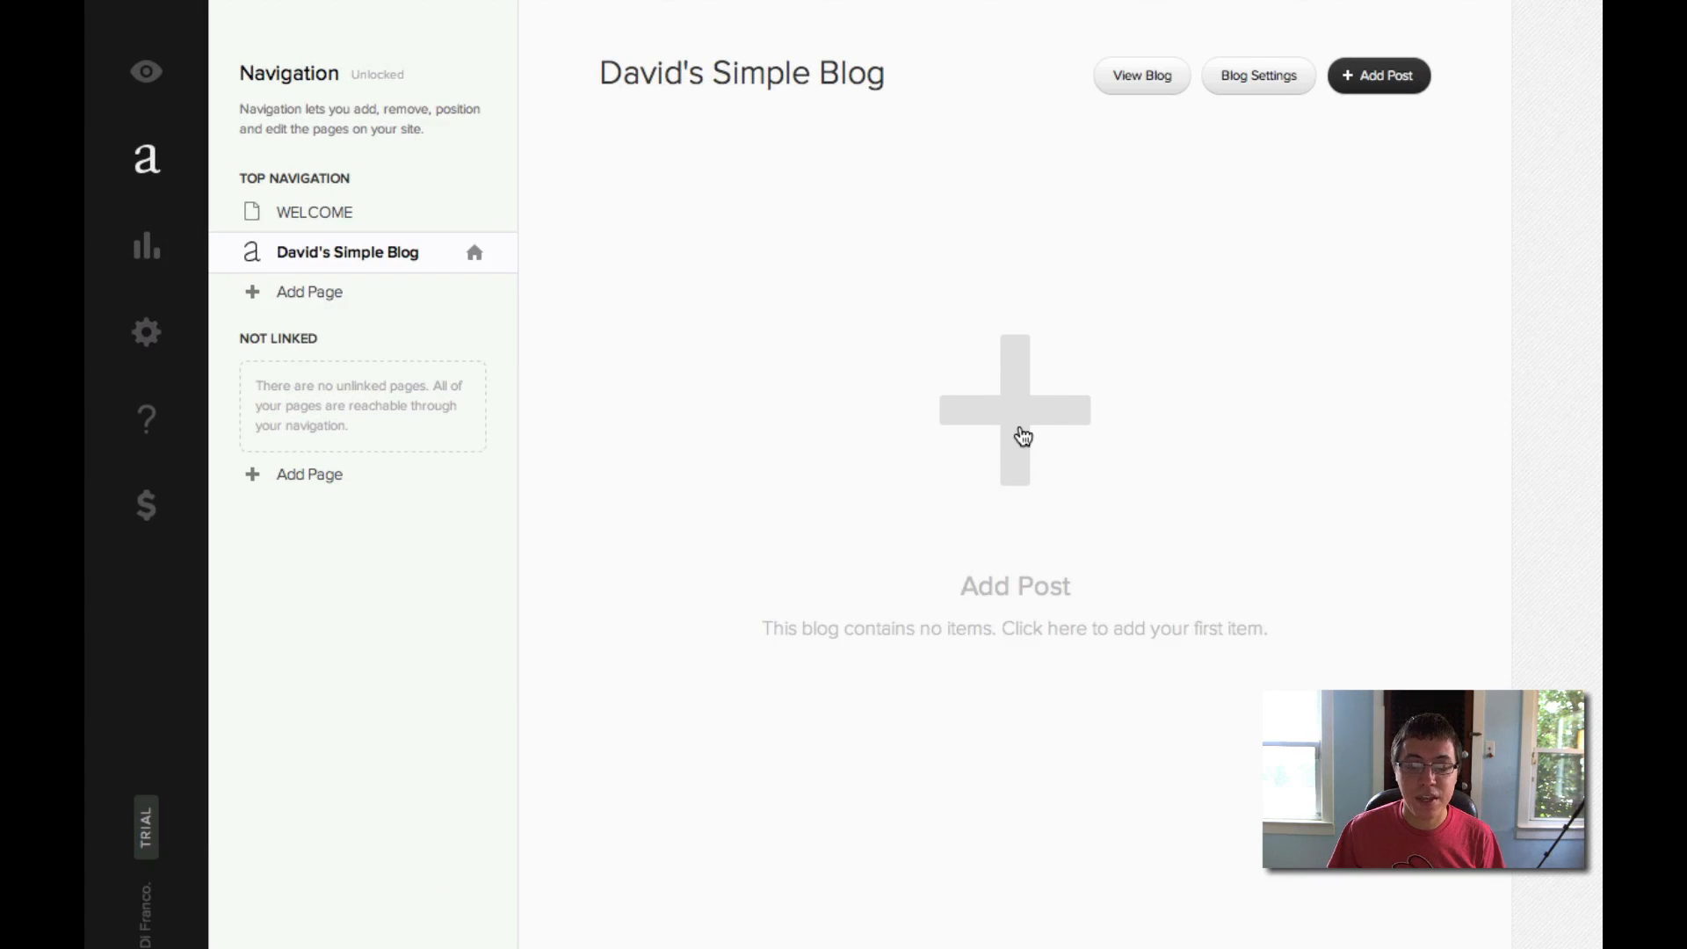
Step: Write 'David's First Post' saying 'Welcome to my blog, everyone! I hope you enjoy.' and publish it
left_click(1023, 434)
type("Da")
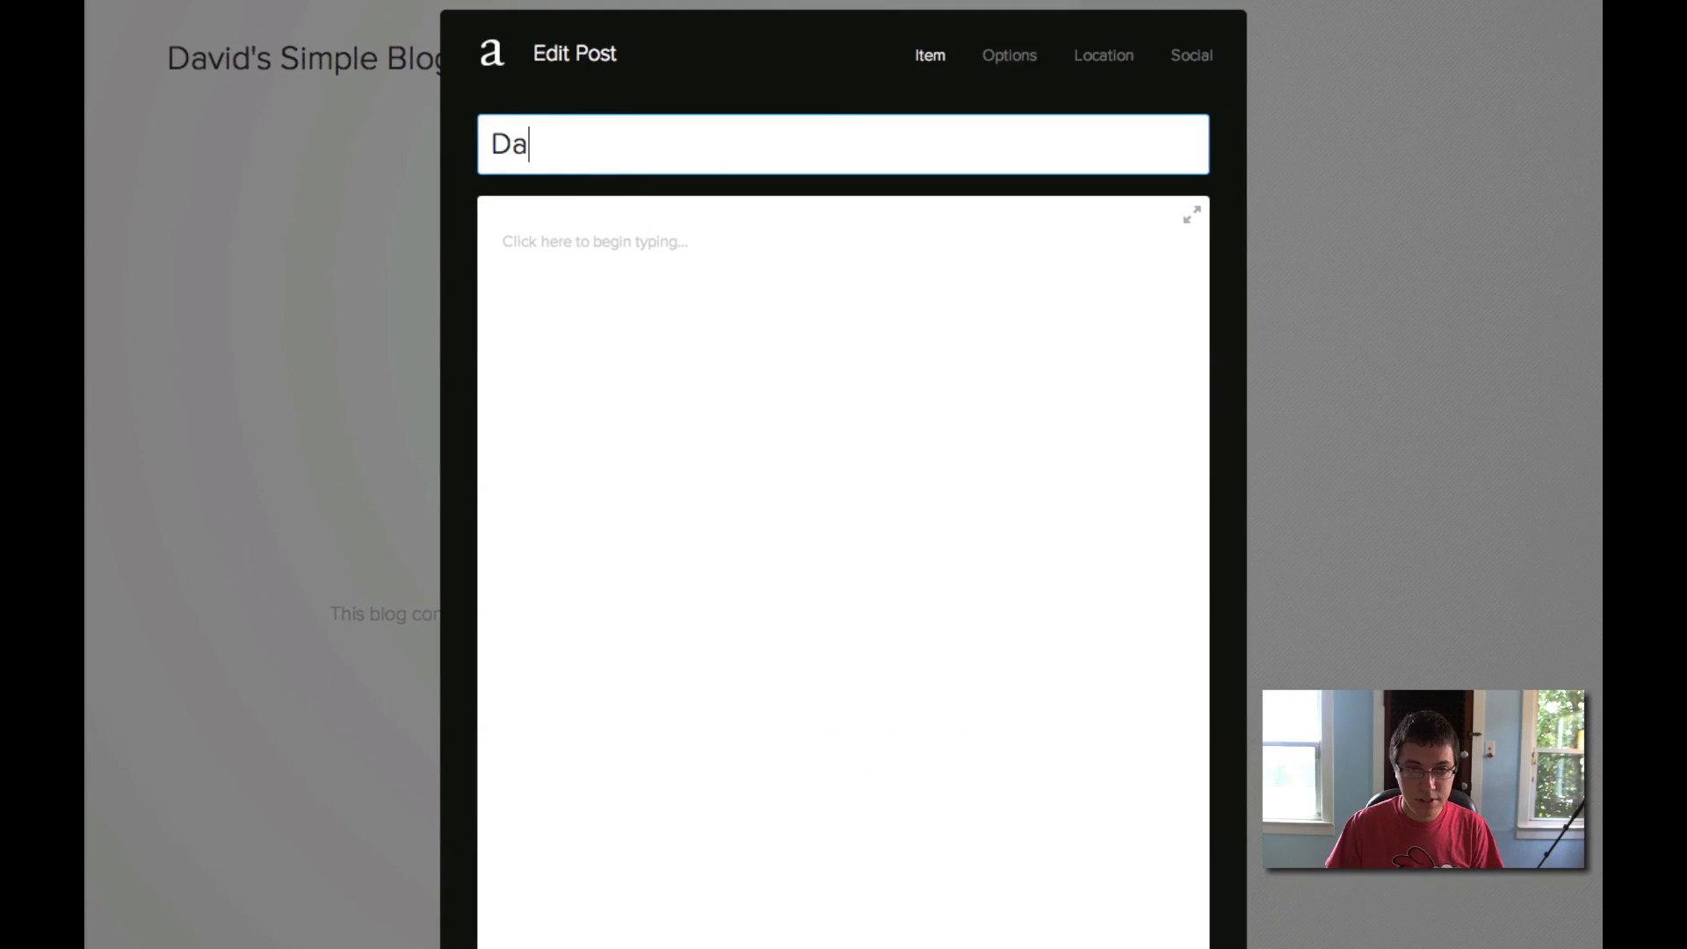
type("vid's First Post")
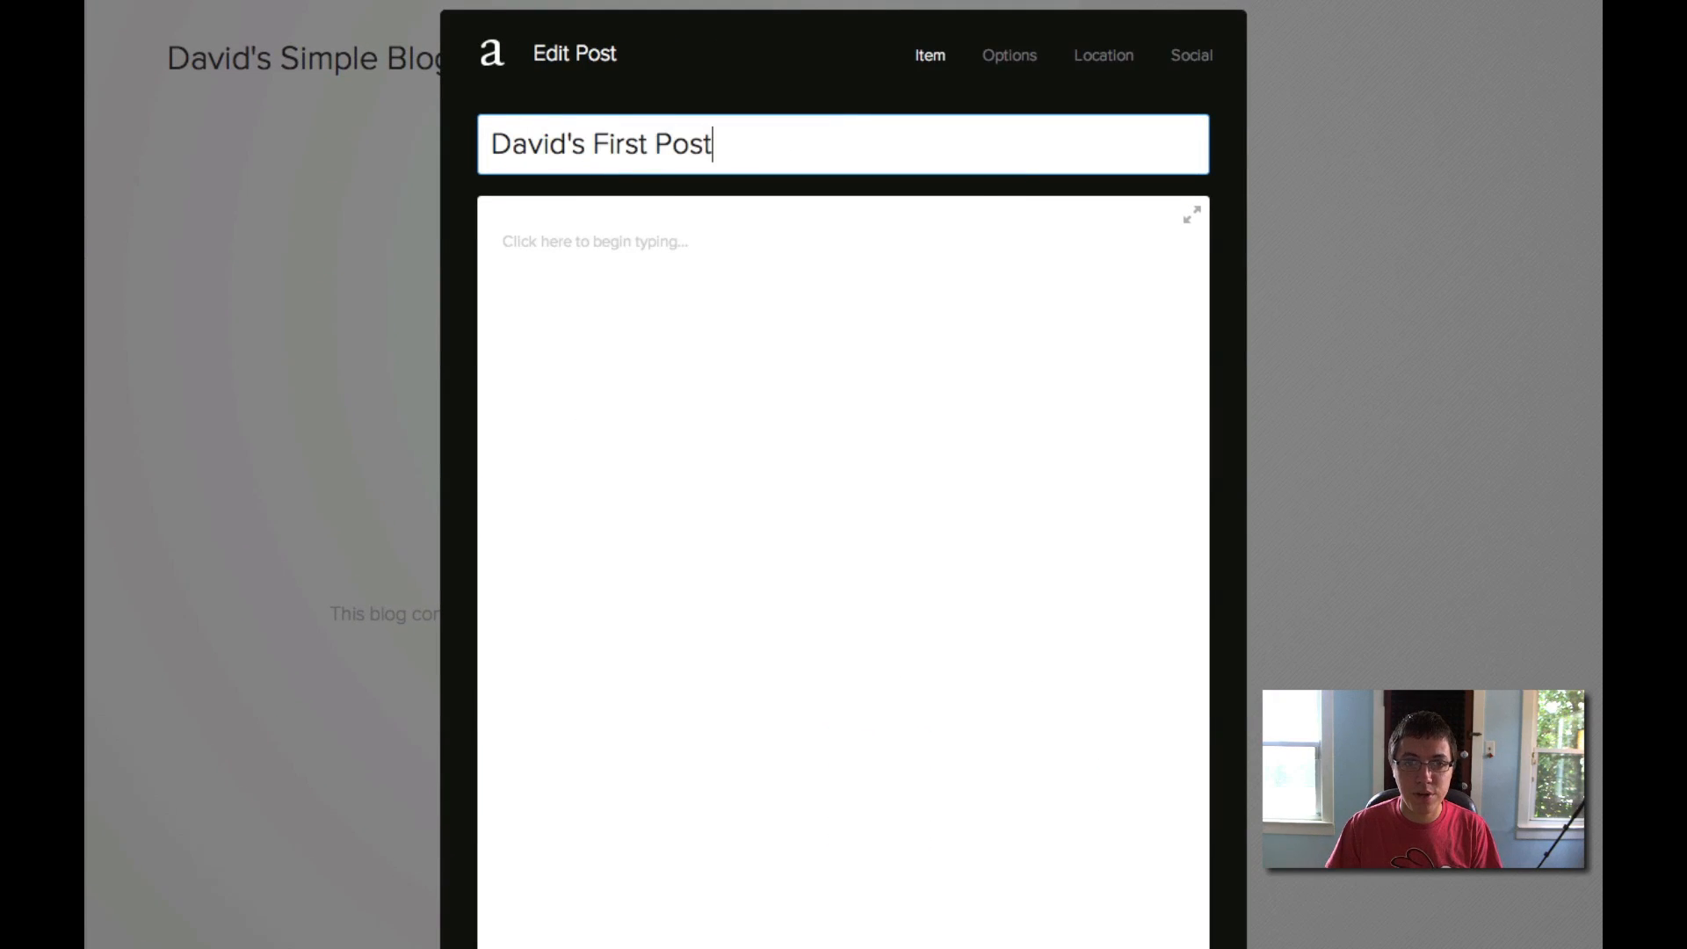
key("Tab")
type("Welcome")
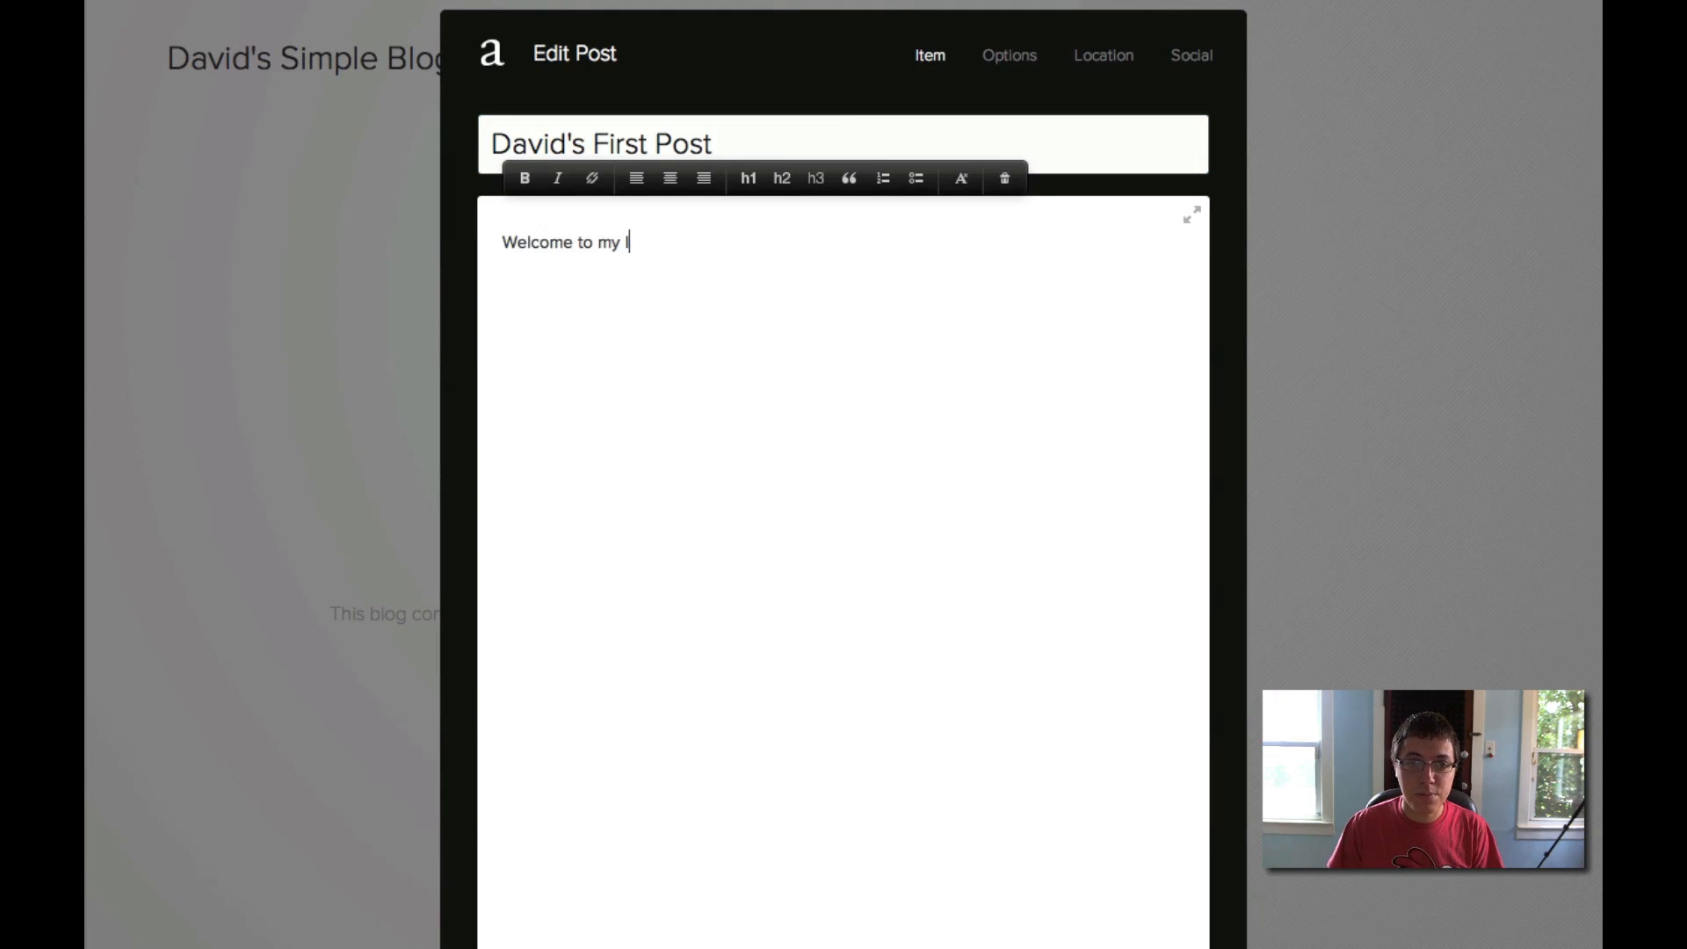
key("BackSpace")
key("BackSpace")
key("BackSpace")
type("yone!")
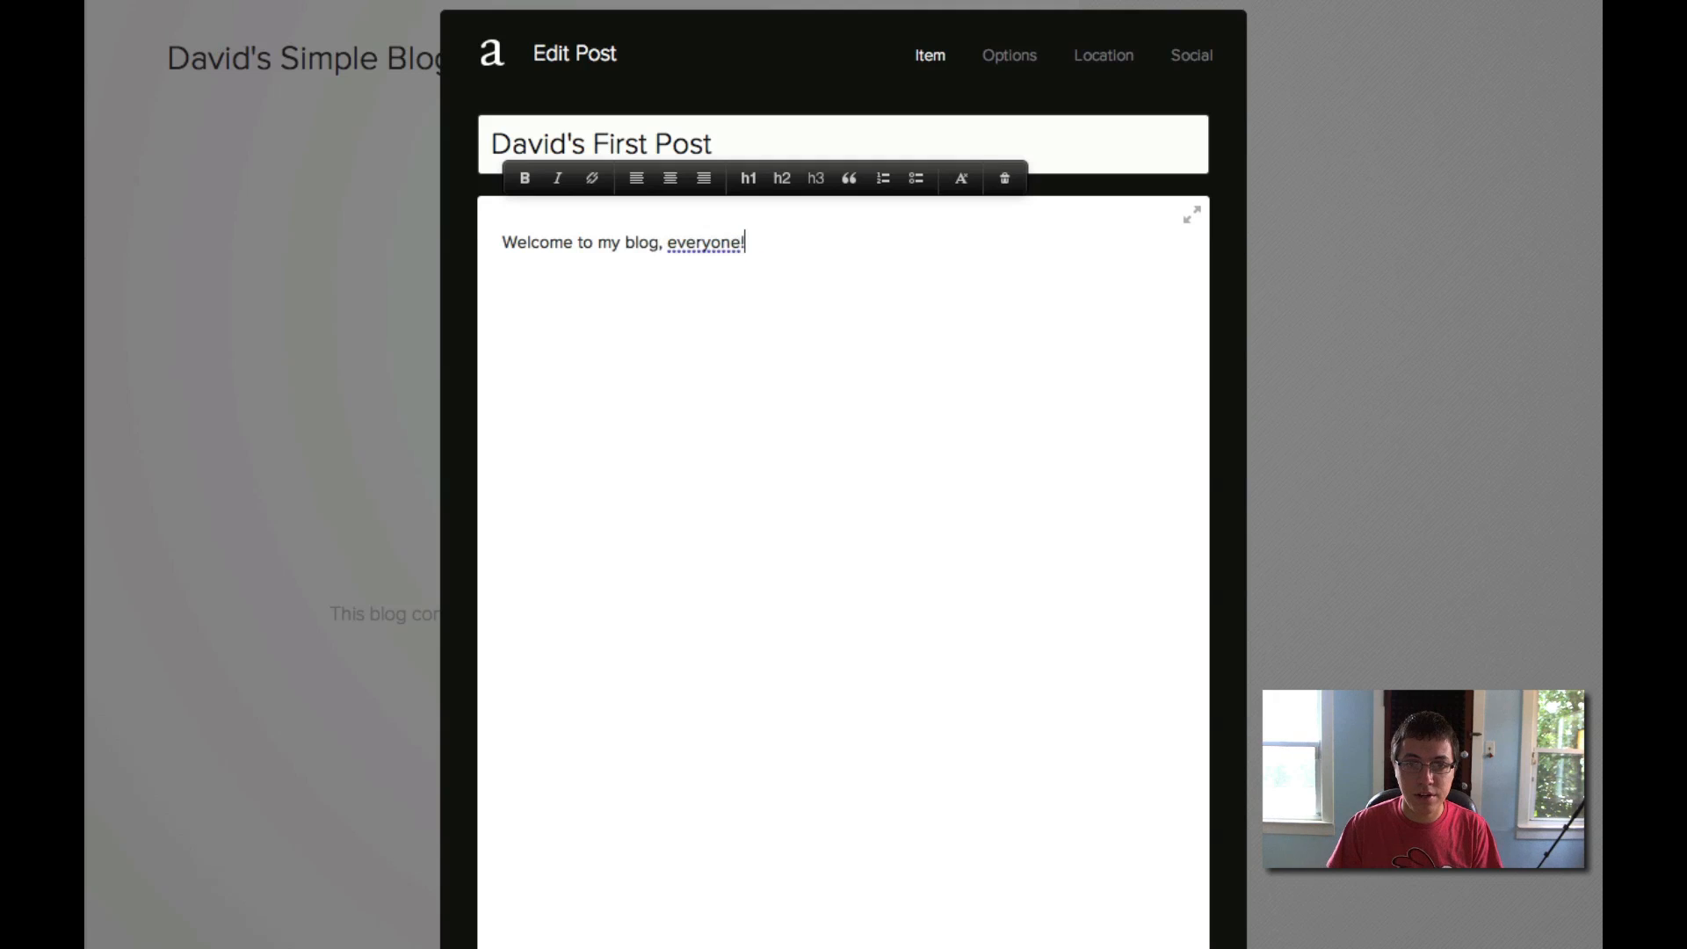
type(" I hope you enjoy")
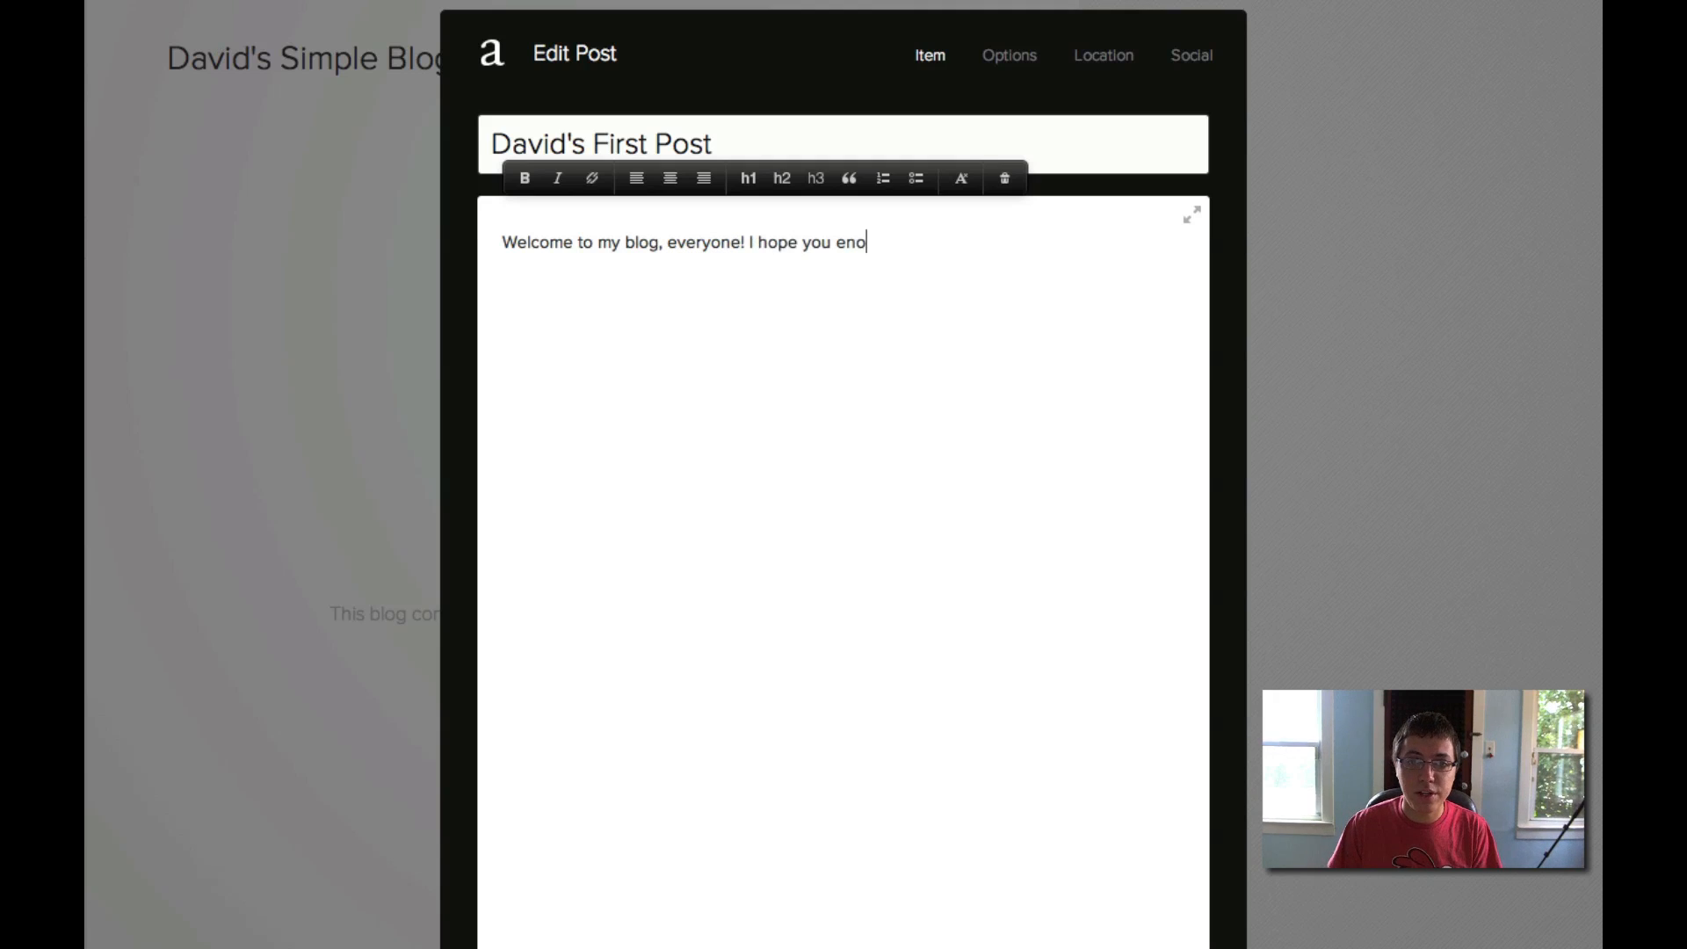
type(".")
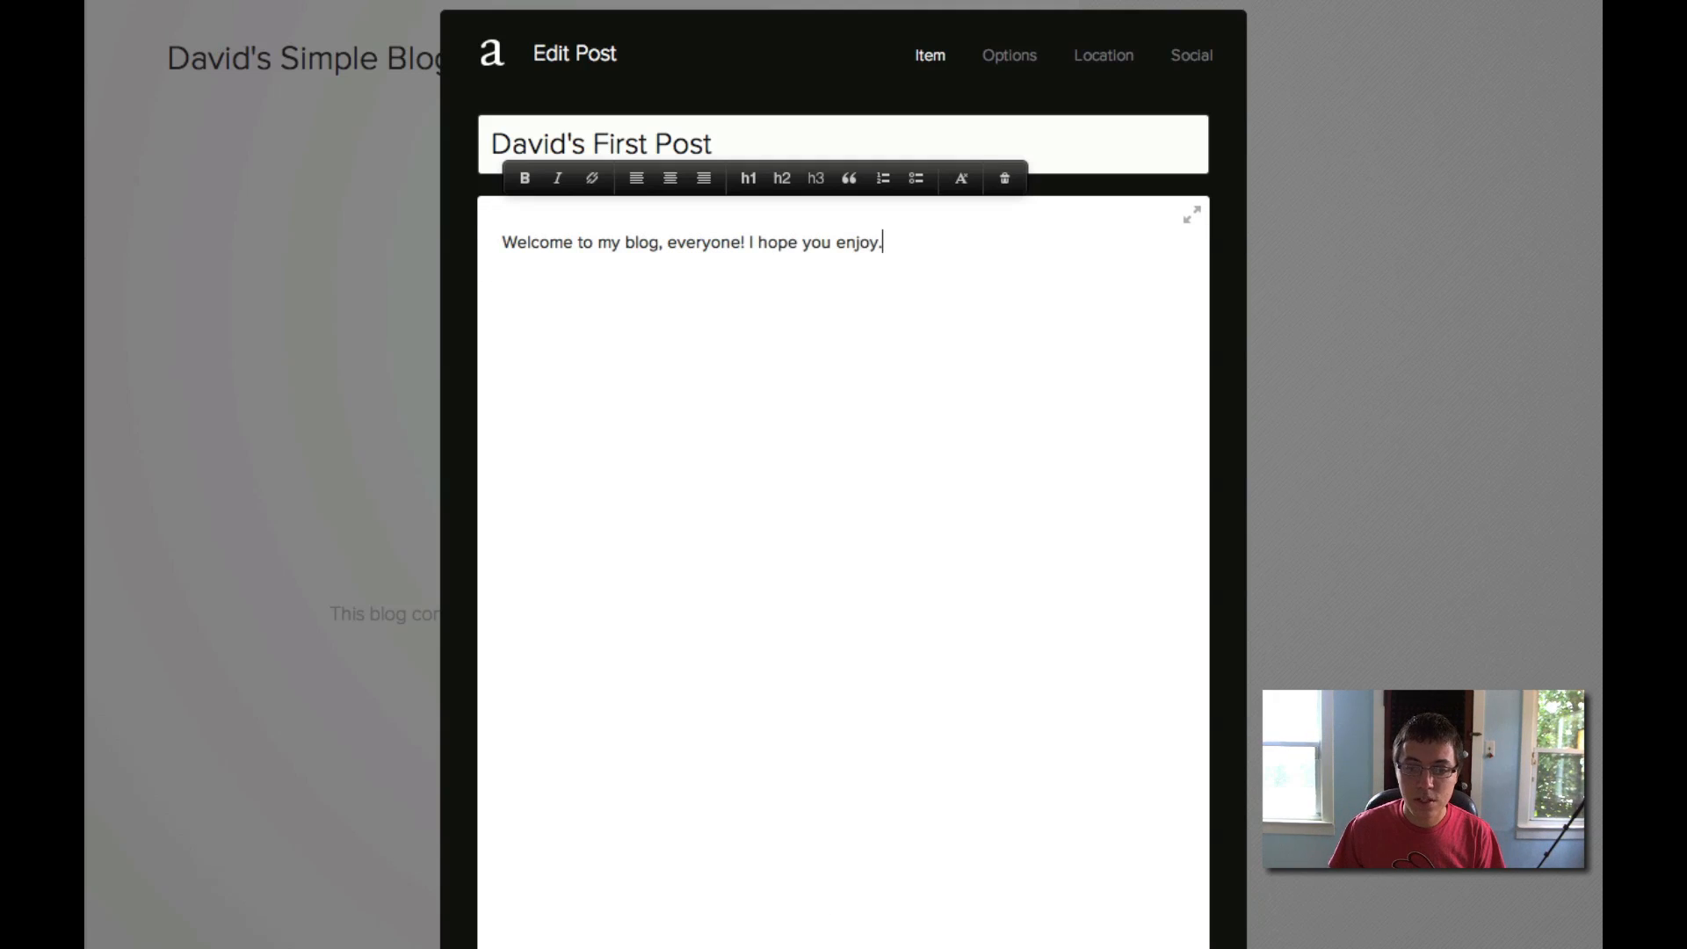
key("ctrl+s")
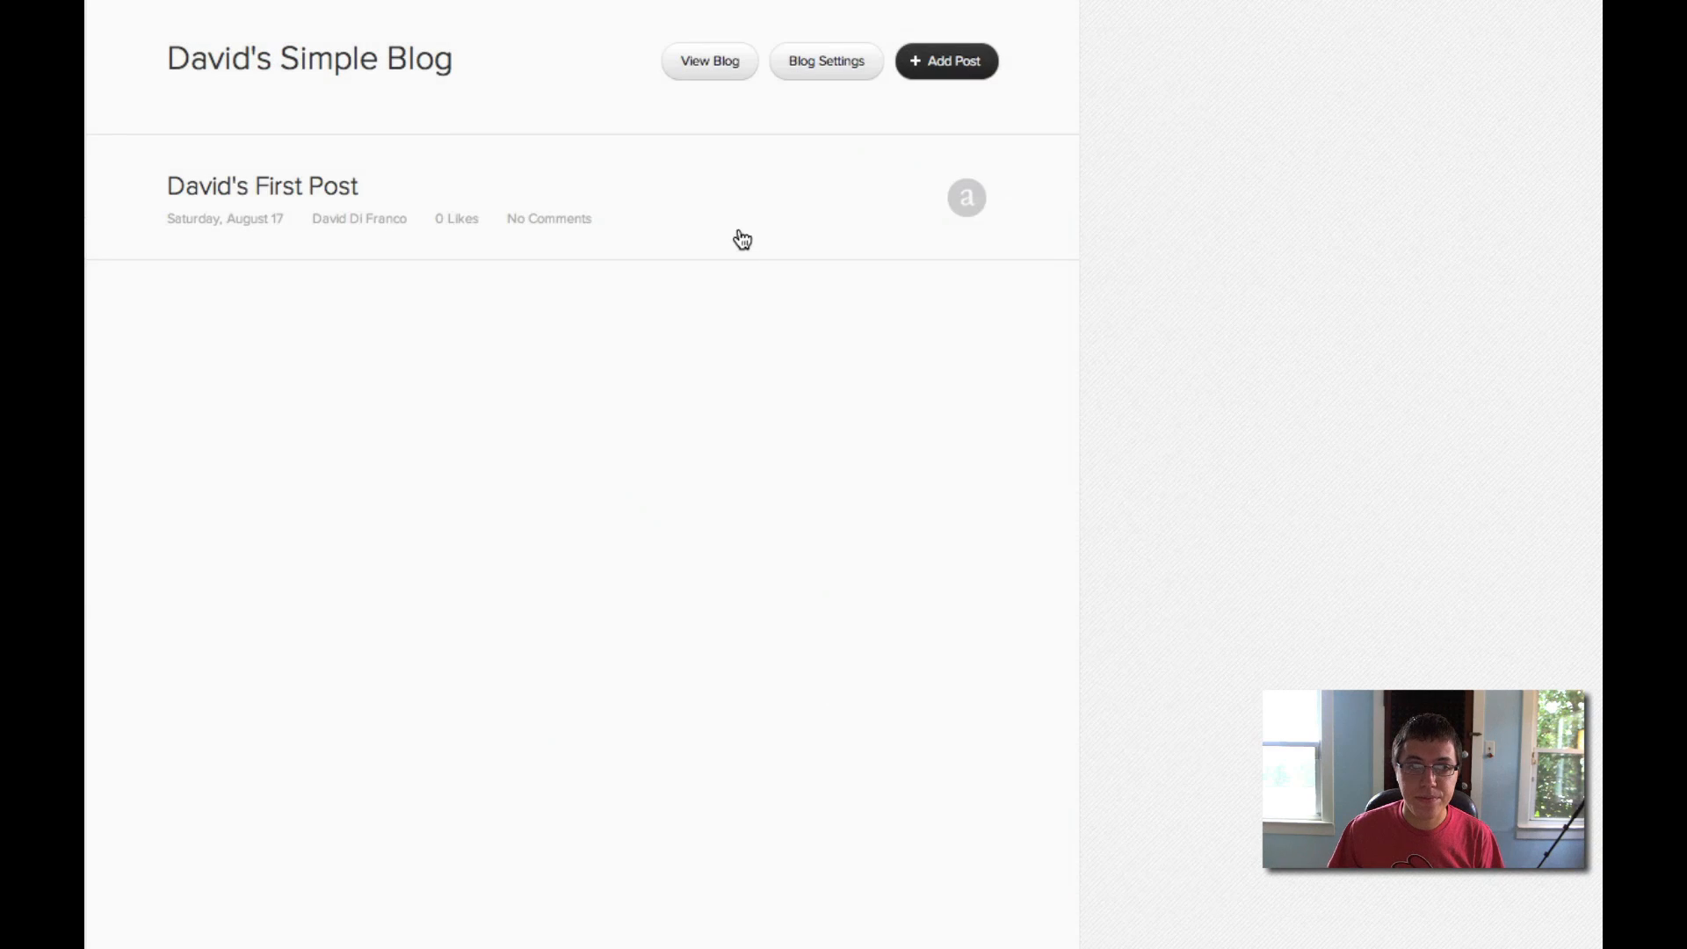
left_click(709, 61)
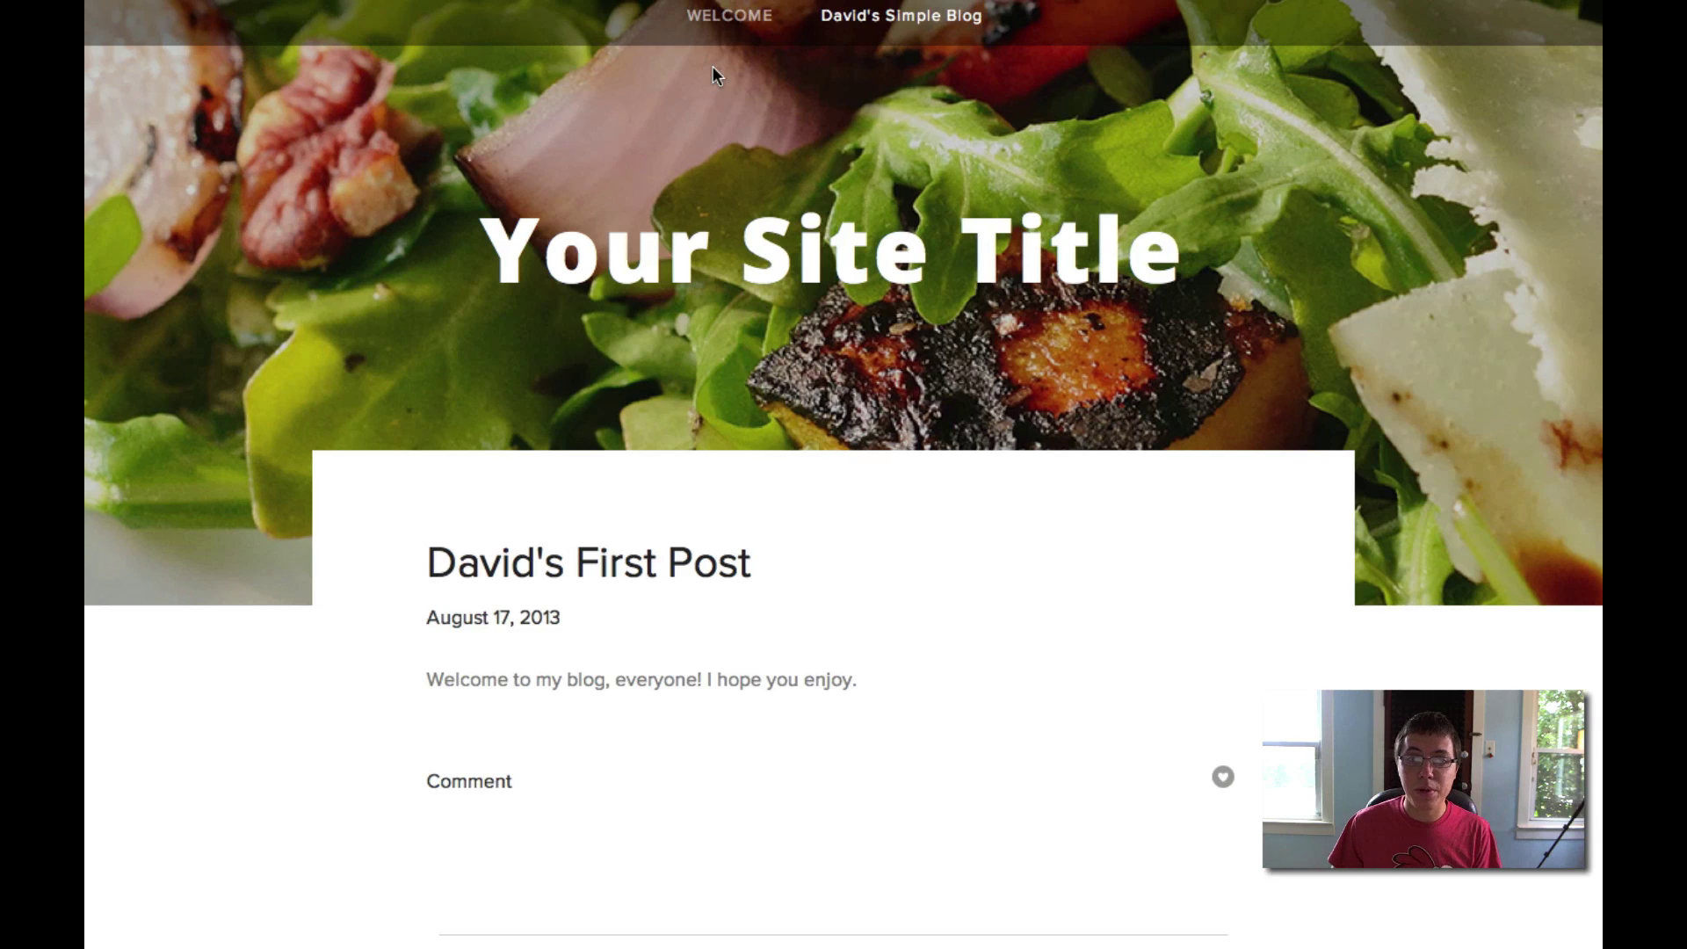
left_click(597, 567)
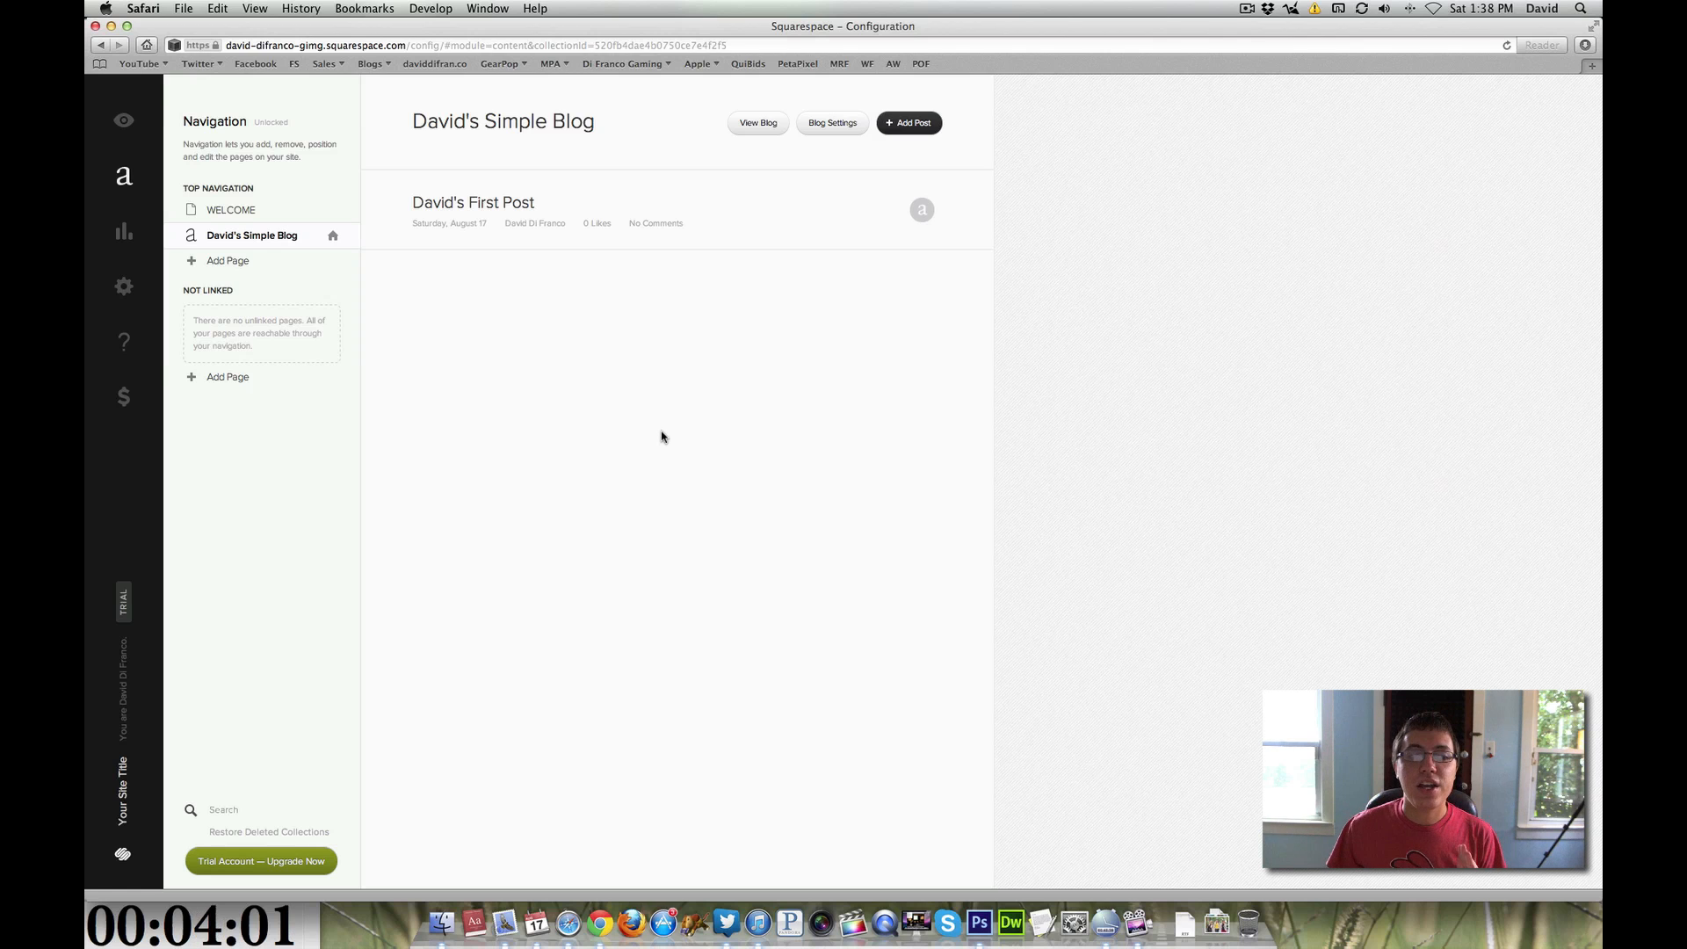
Step: Check the Activity stats and Referrers, then go to the site settings
left_click(125, 232)
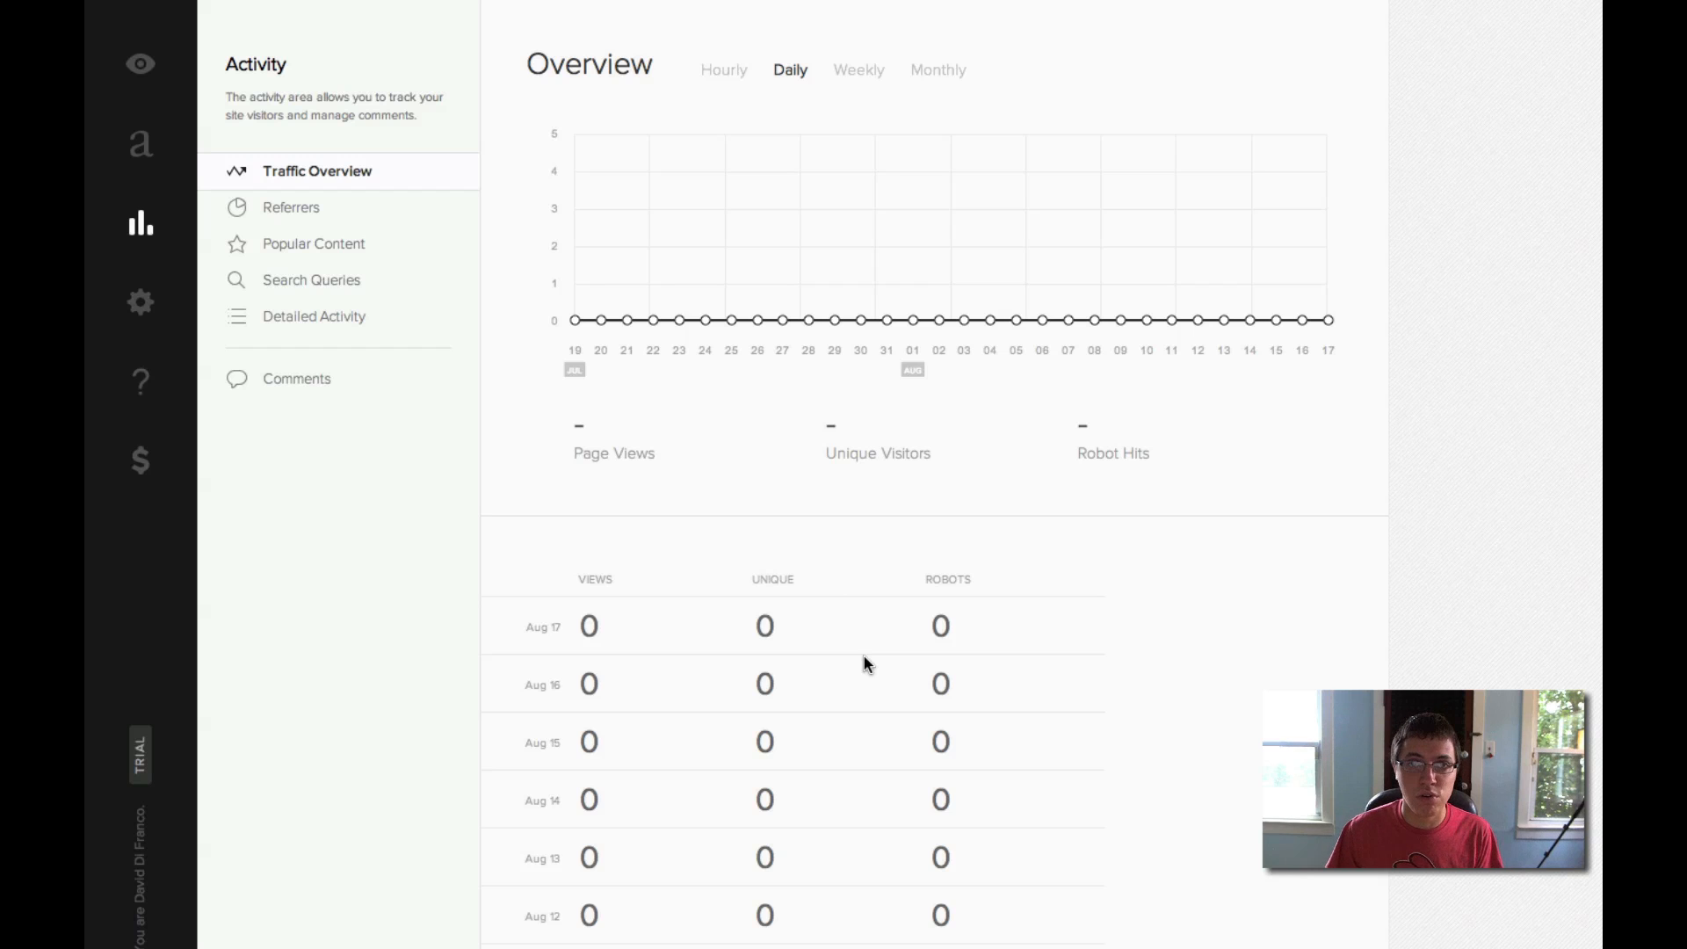
left_click(362, 219)
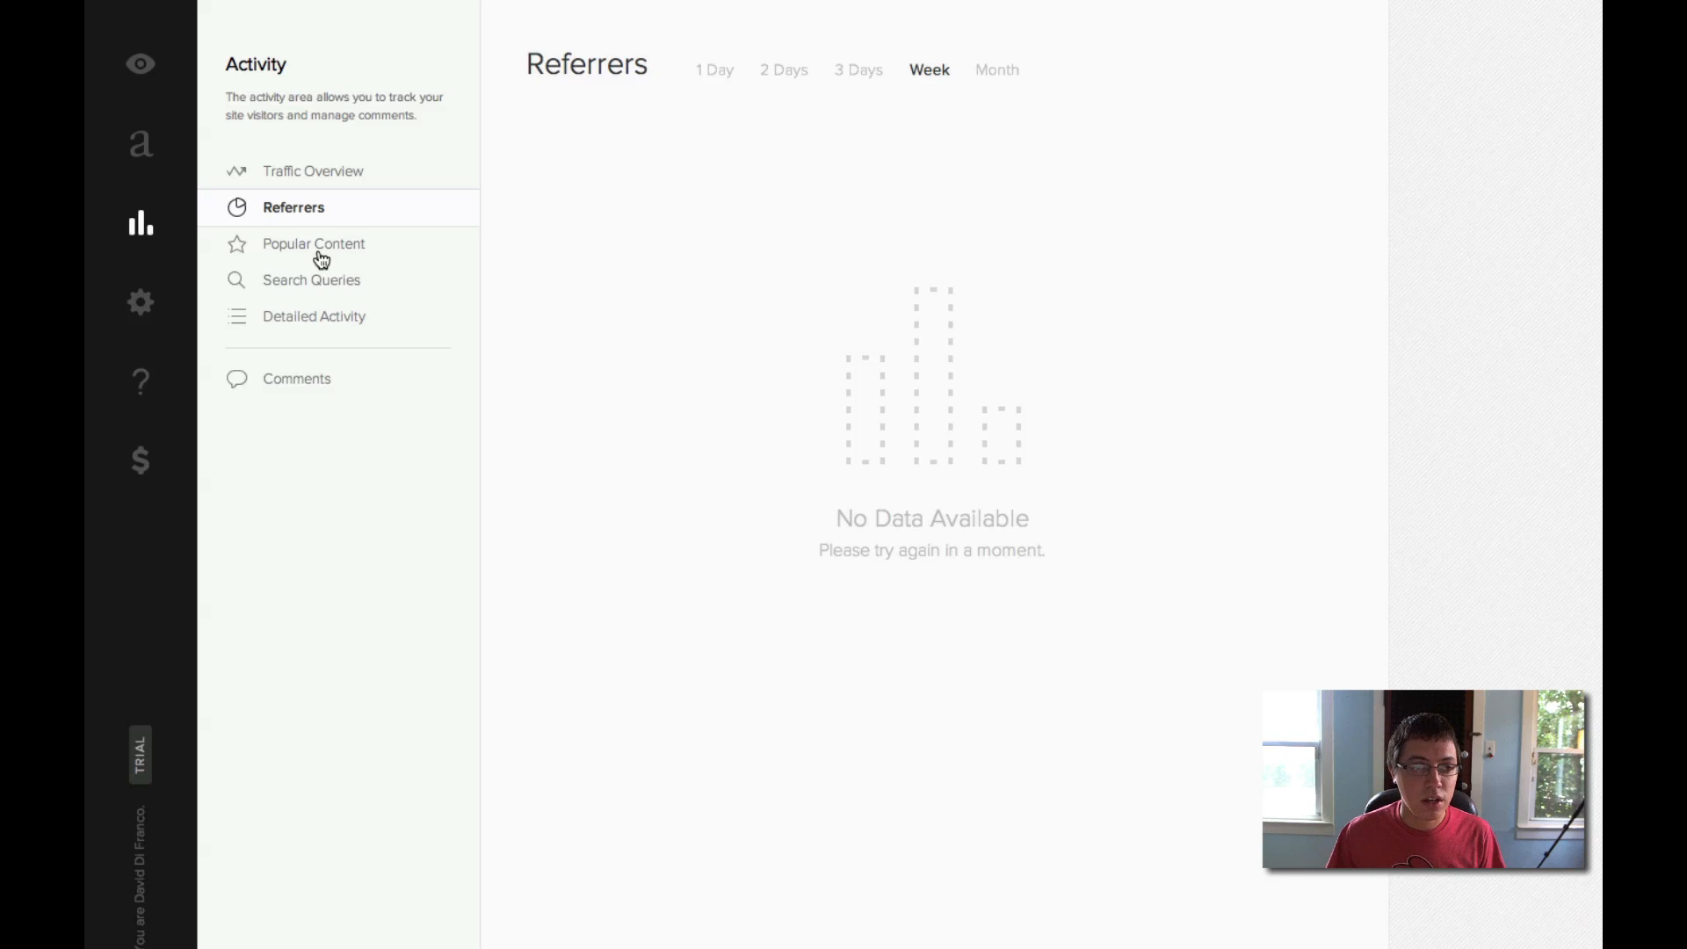
left_click(142, 302)
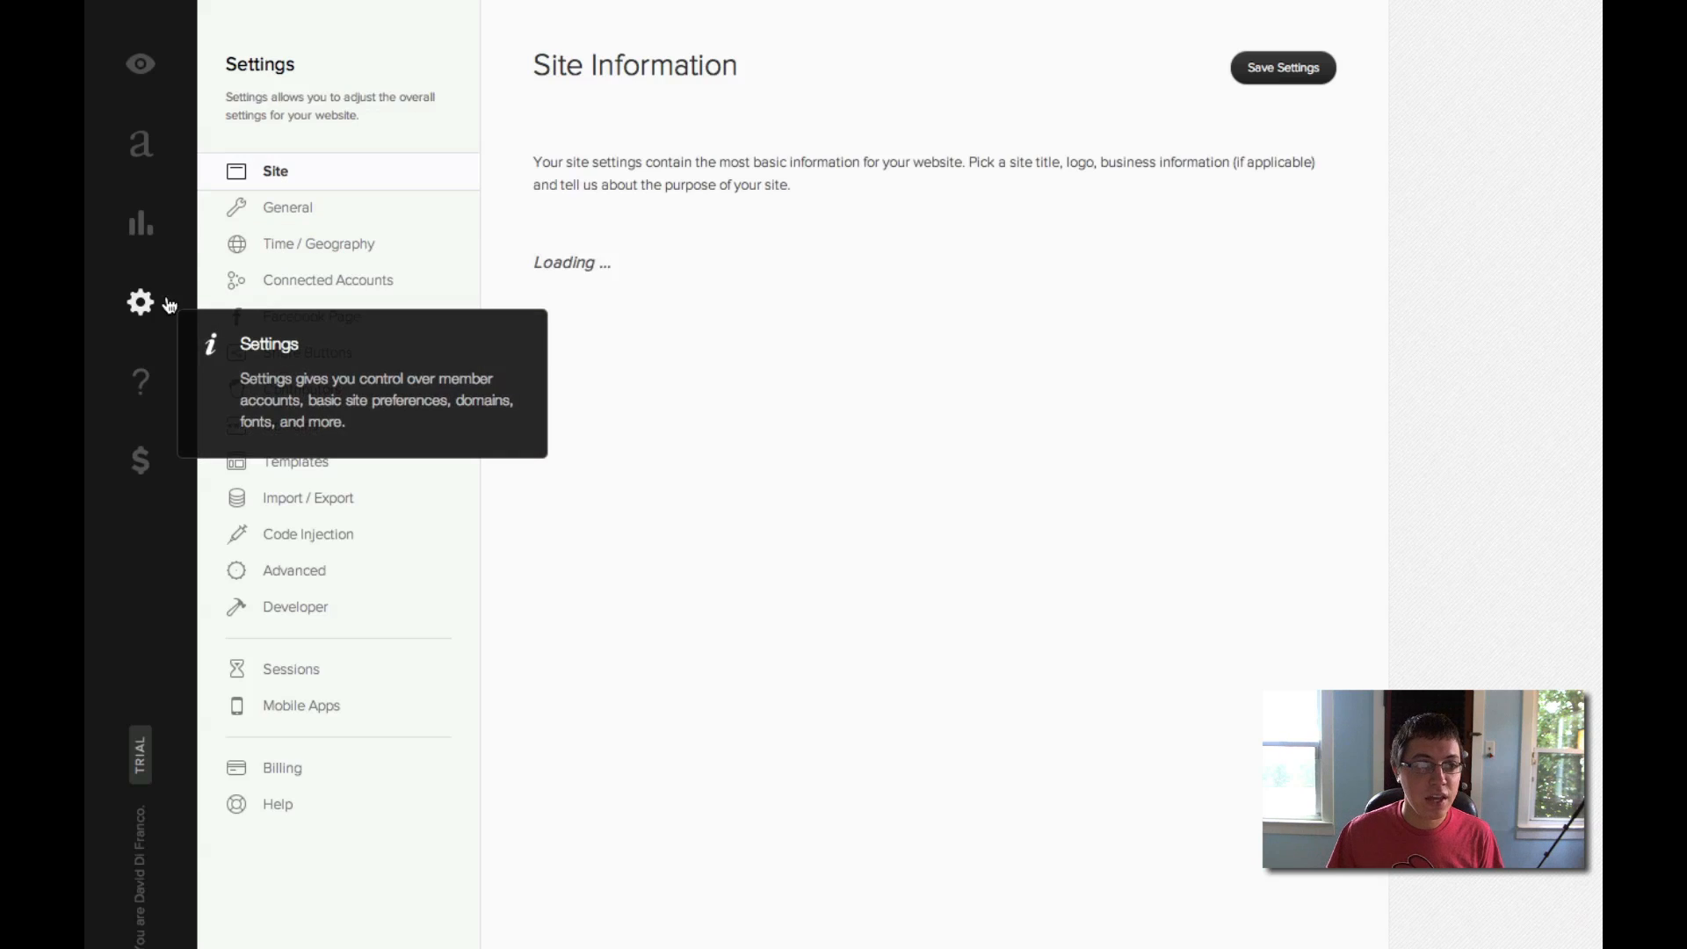
Step: Step through General, Time/Geography, Connected Accounts, Facebook Page, Contributors and Domains to reach Templates
left_click(287, 208)
left_click(310, 244)
left_click(305, 281)
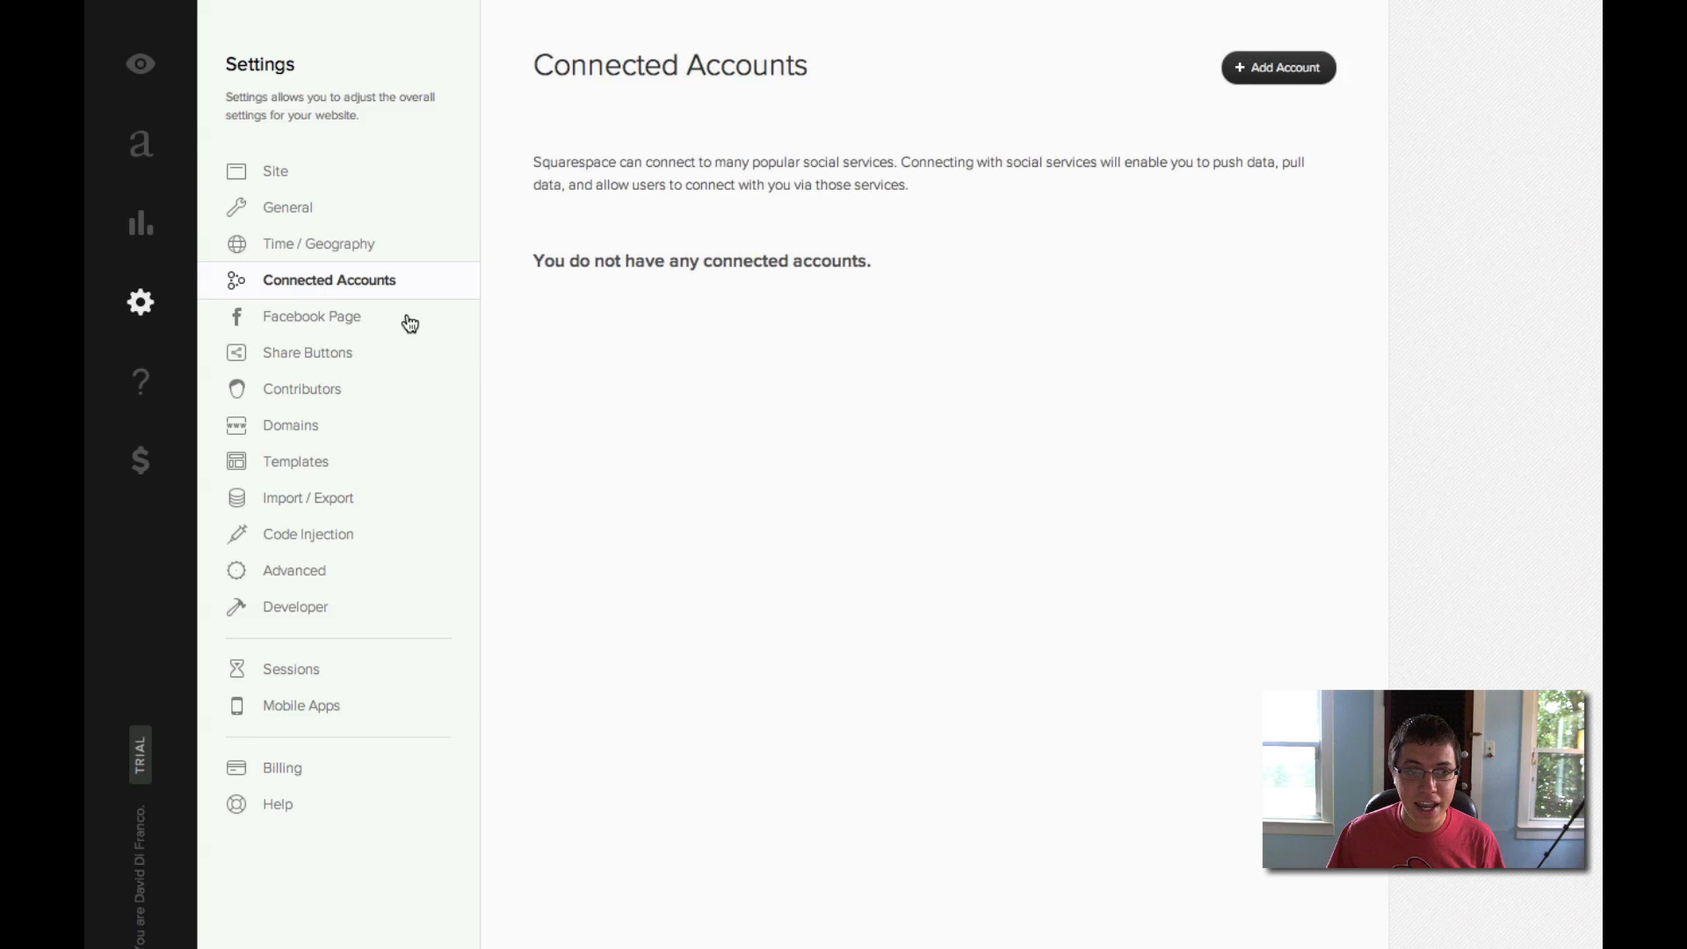
left_click(363, 316)
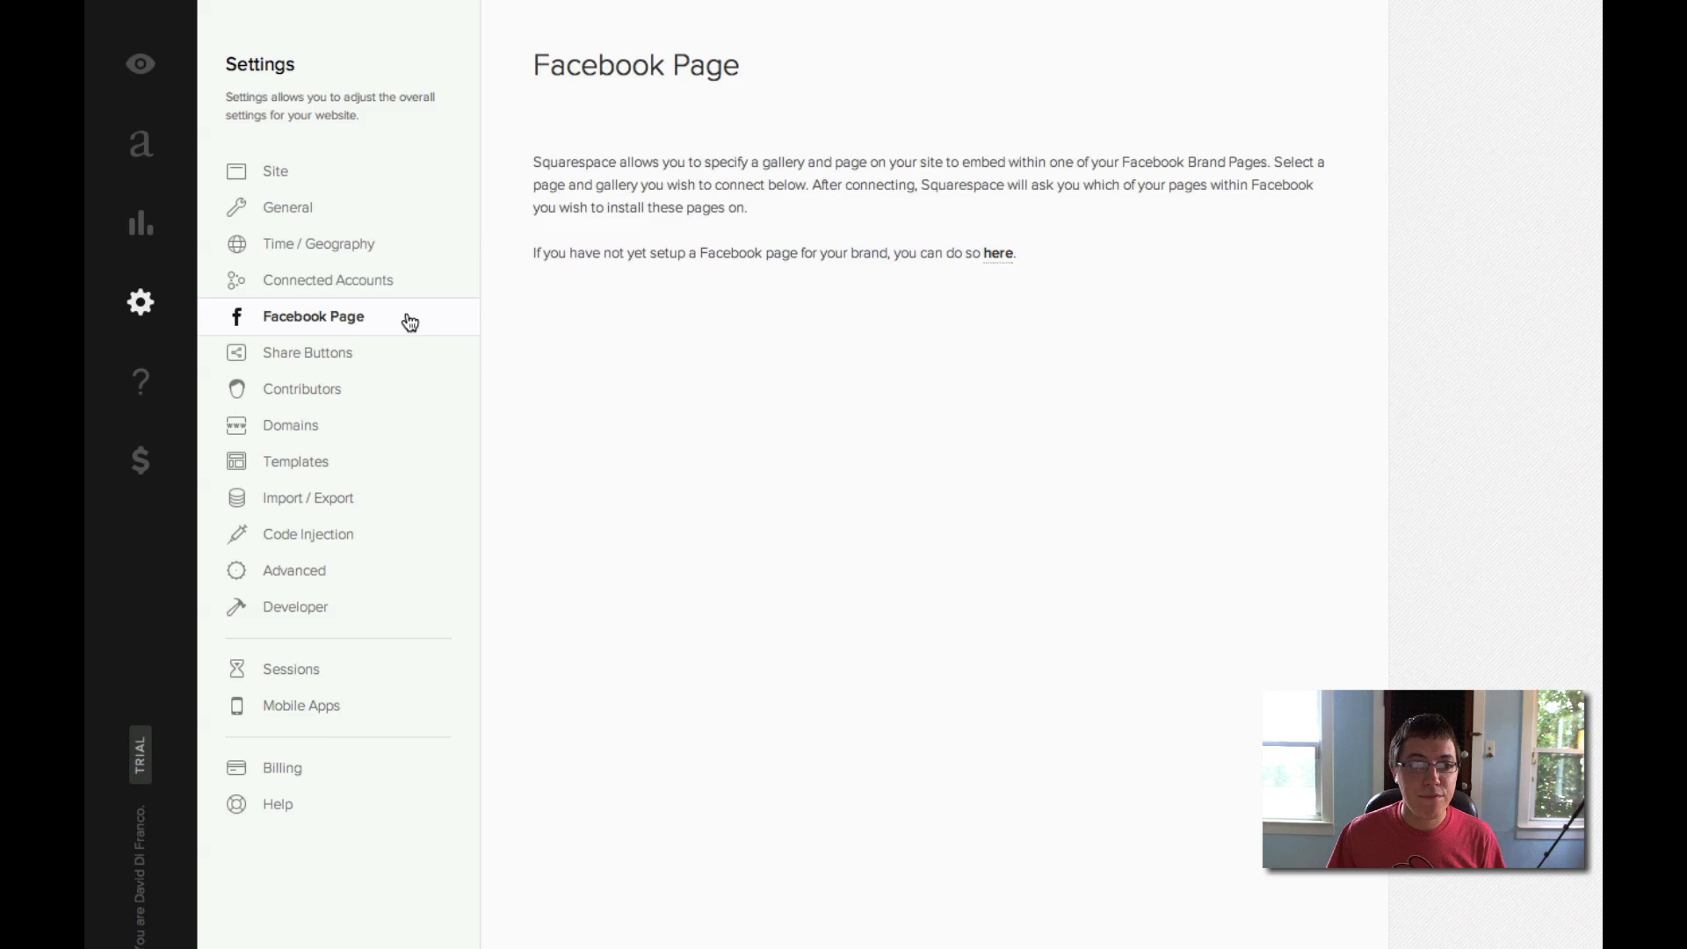
left_click(303, 388)
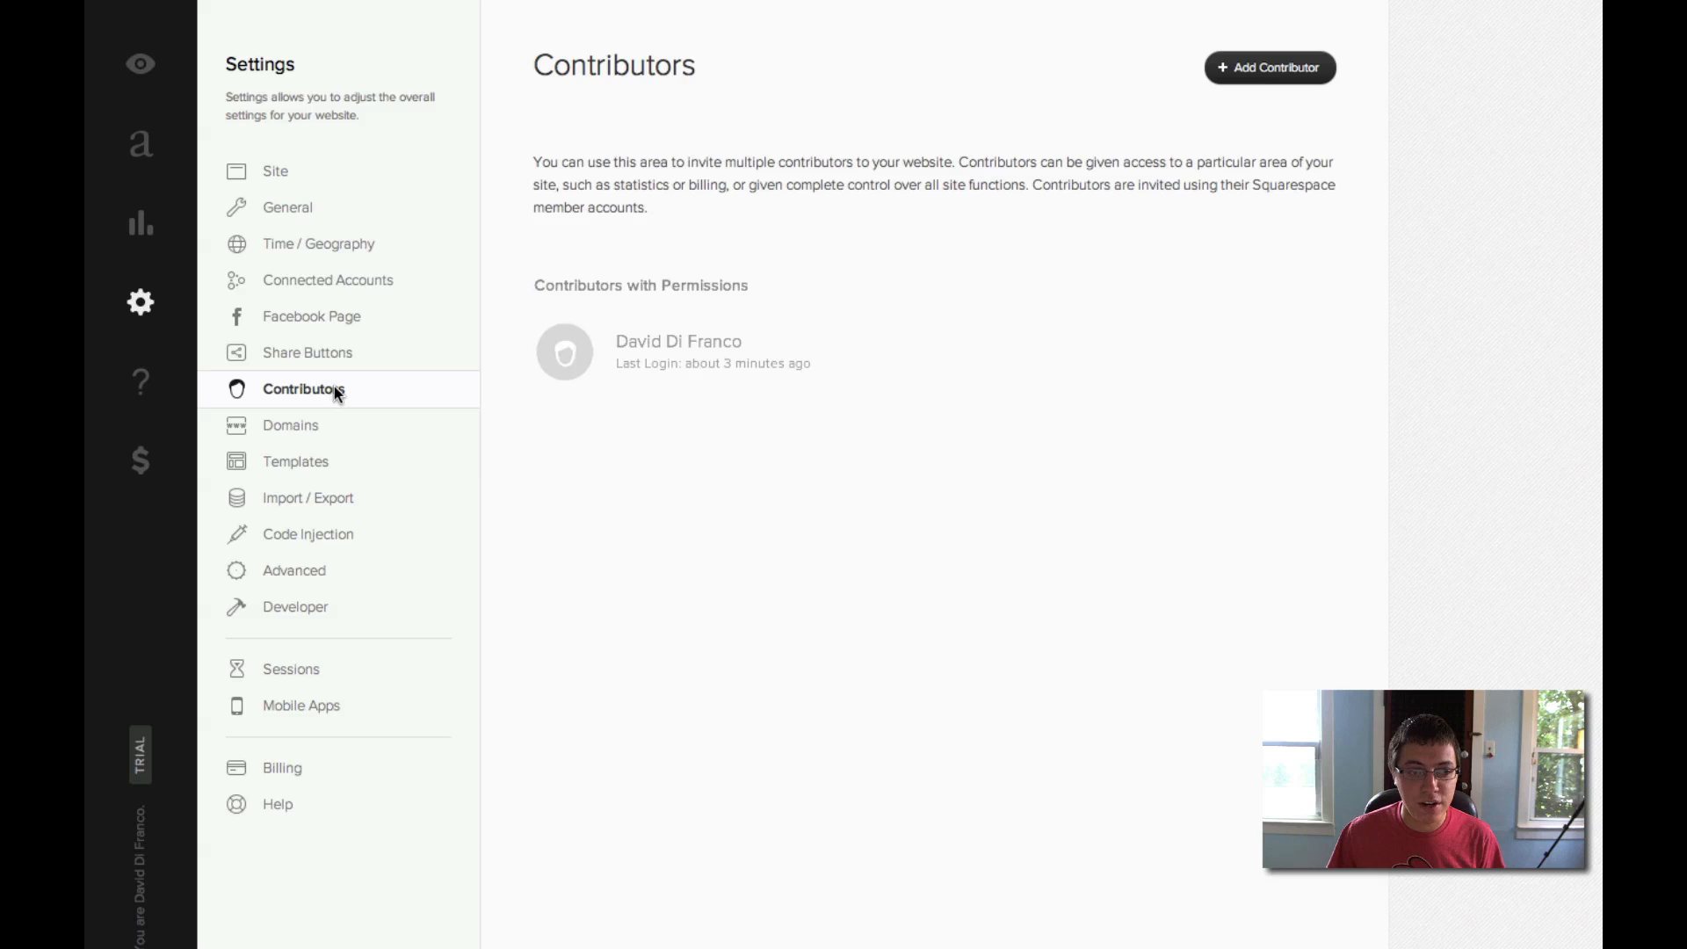
left_click(356, 425)
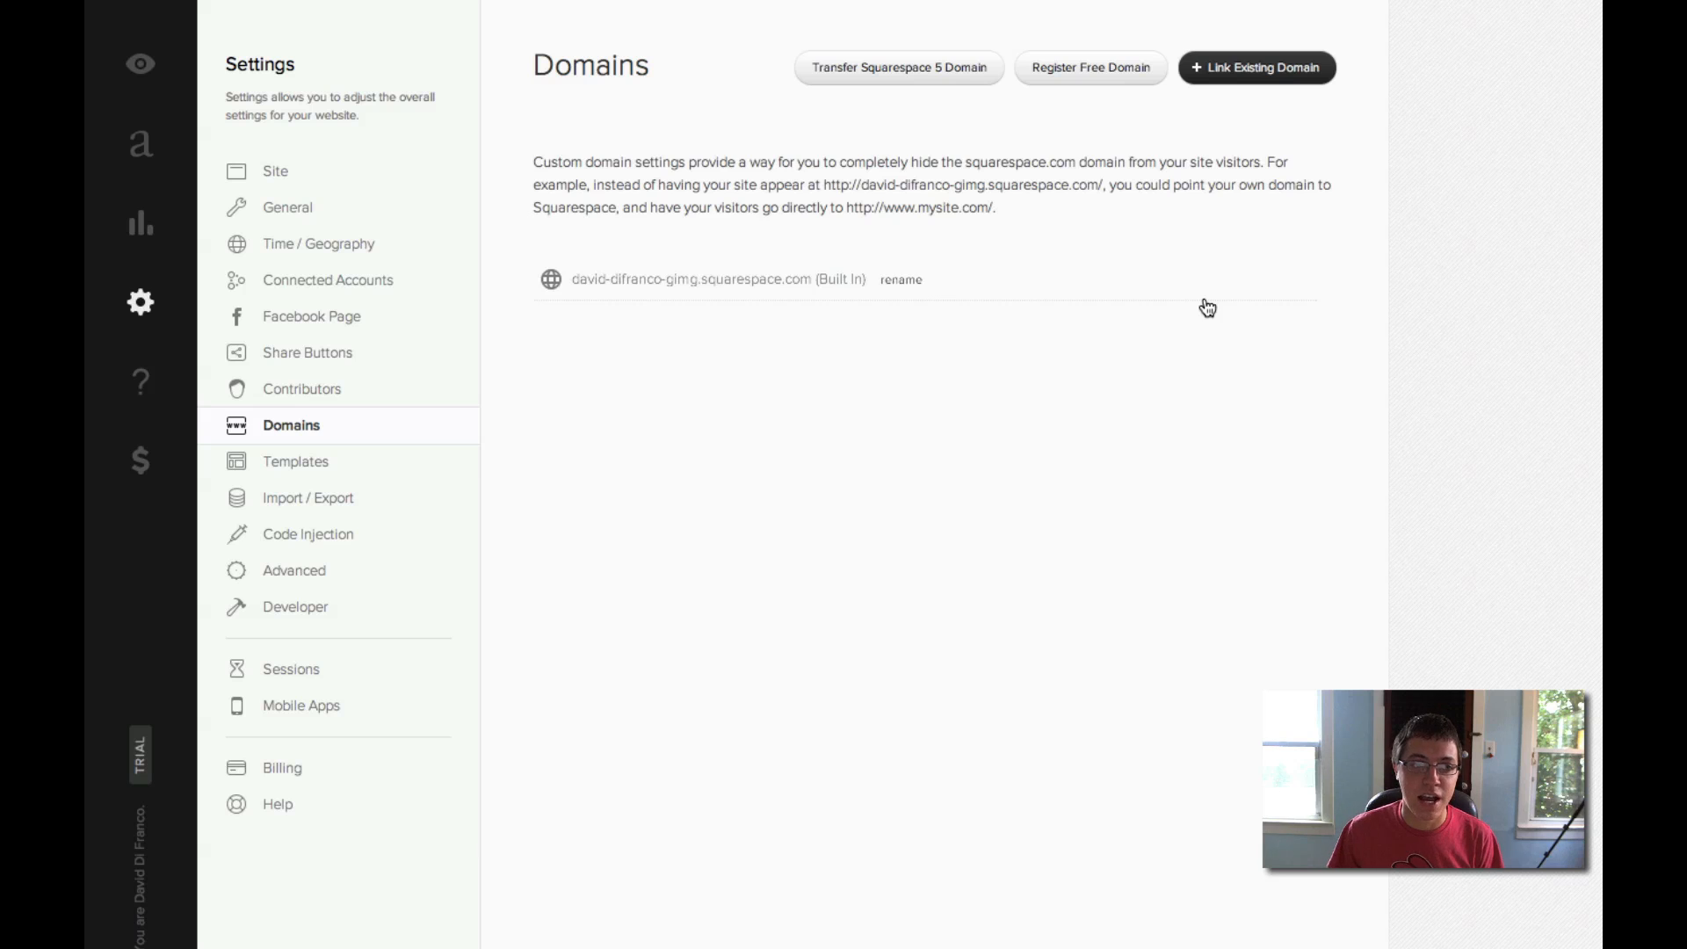
left_click(301, 459)
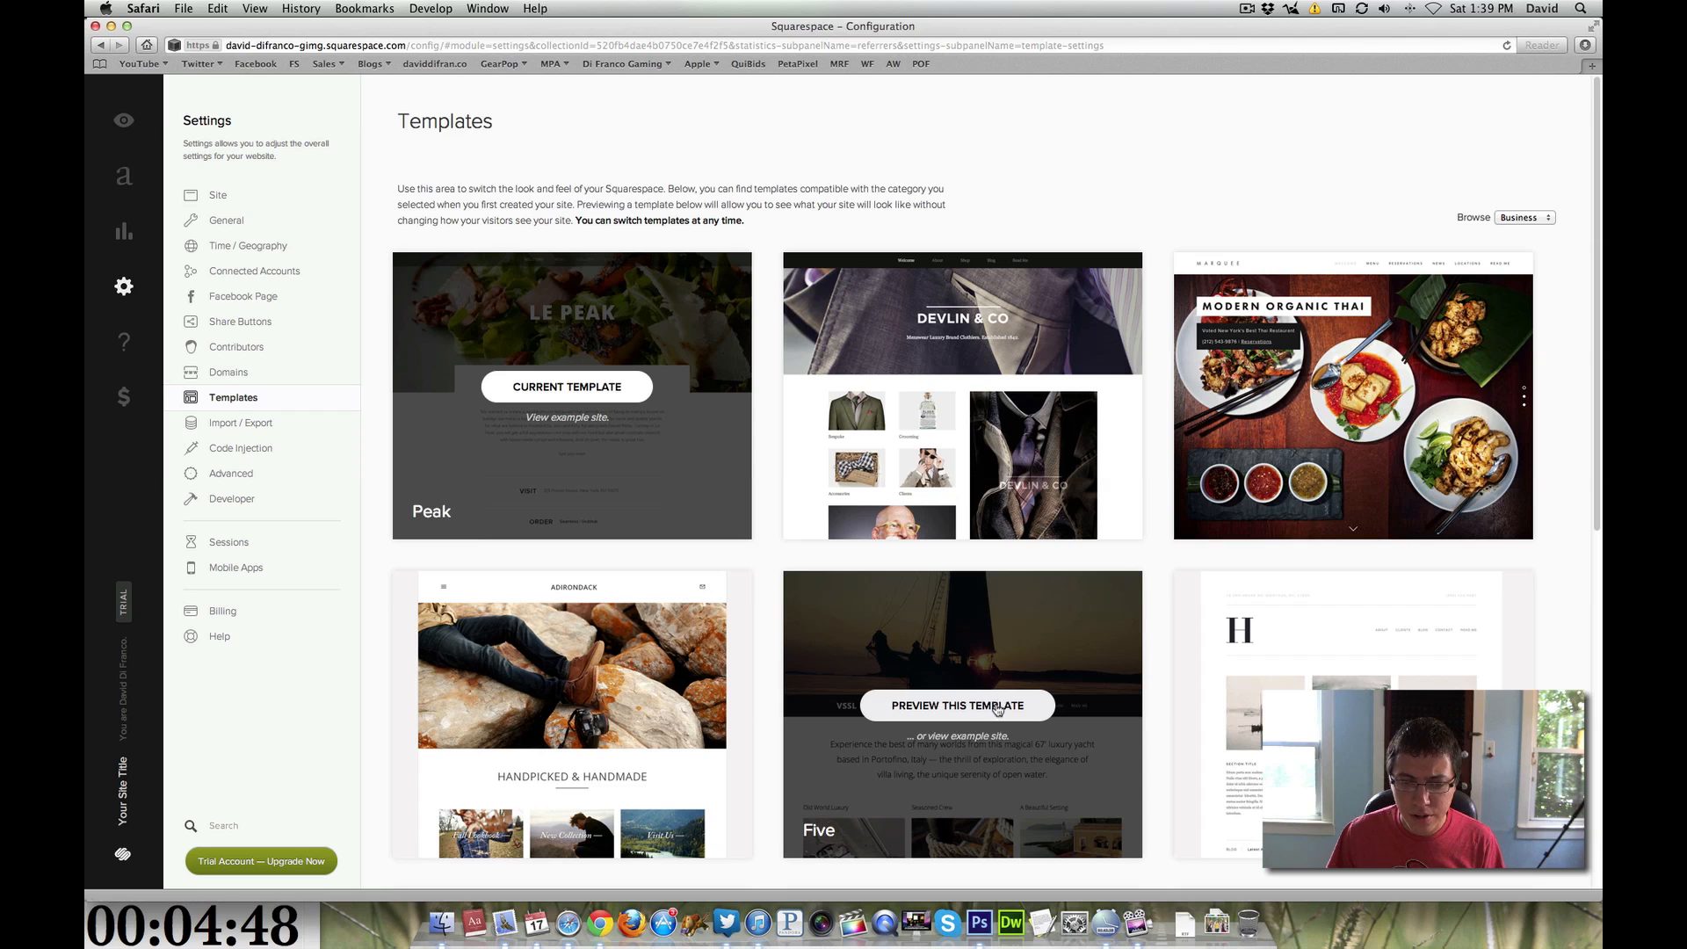
Step: Browse Import / Export and Code Injection settings, then preview the live site
left_click(241, 422)
left_click(256, 450)
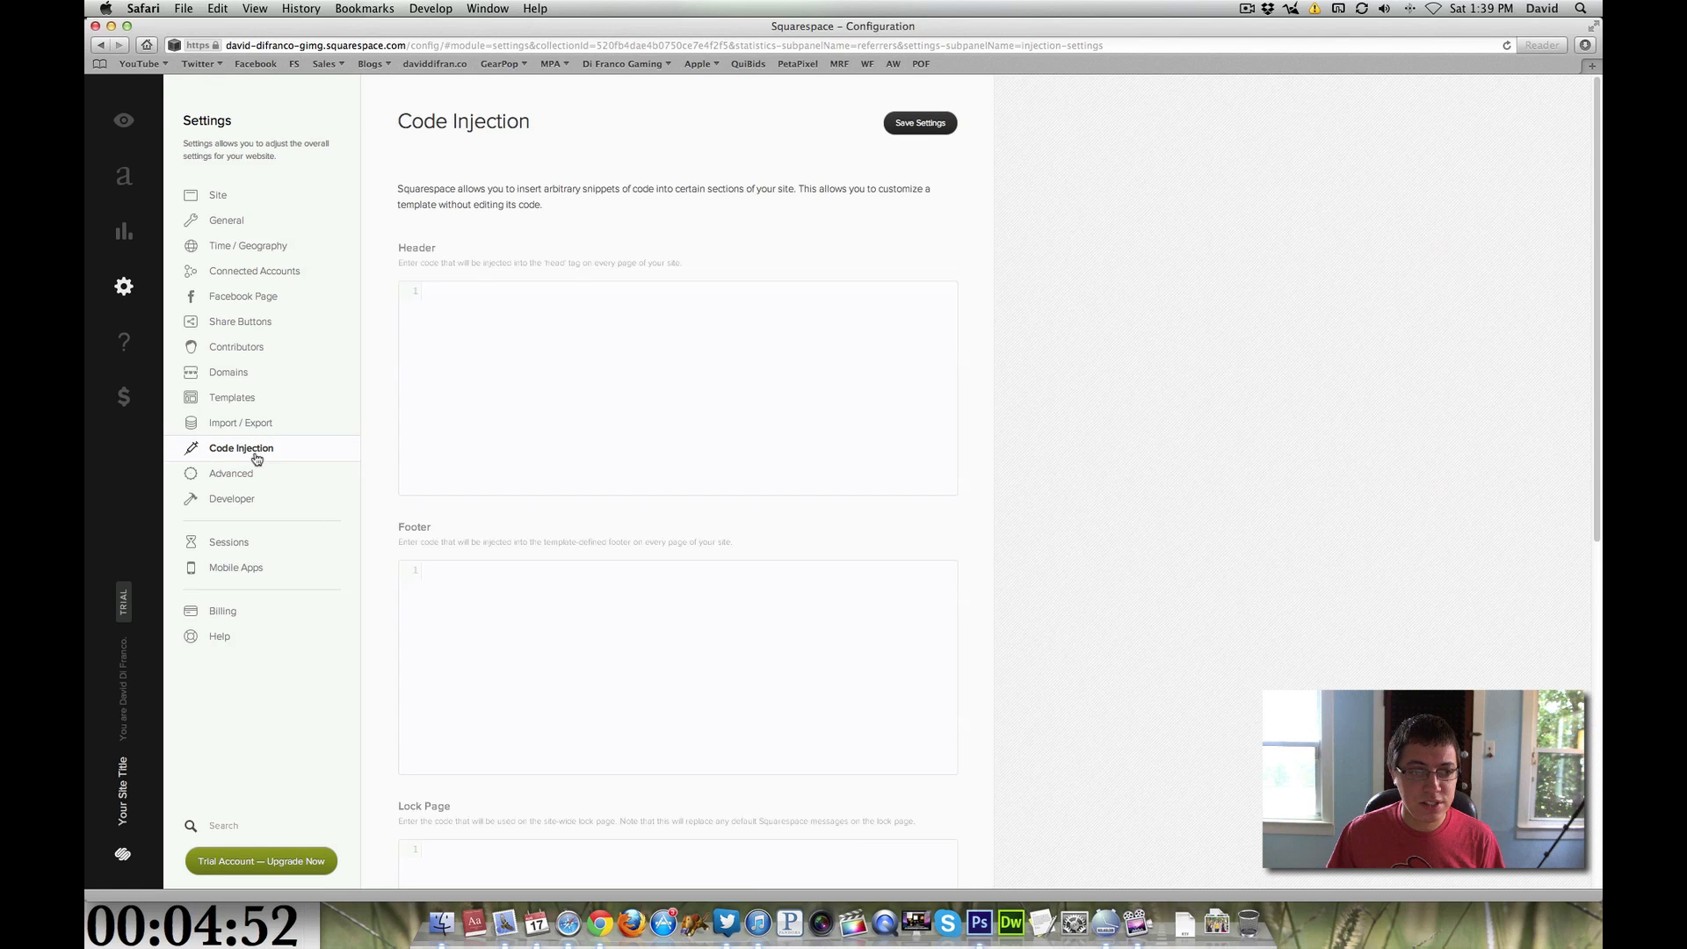
left_click(124, 123)
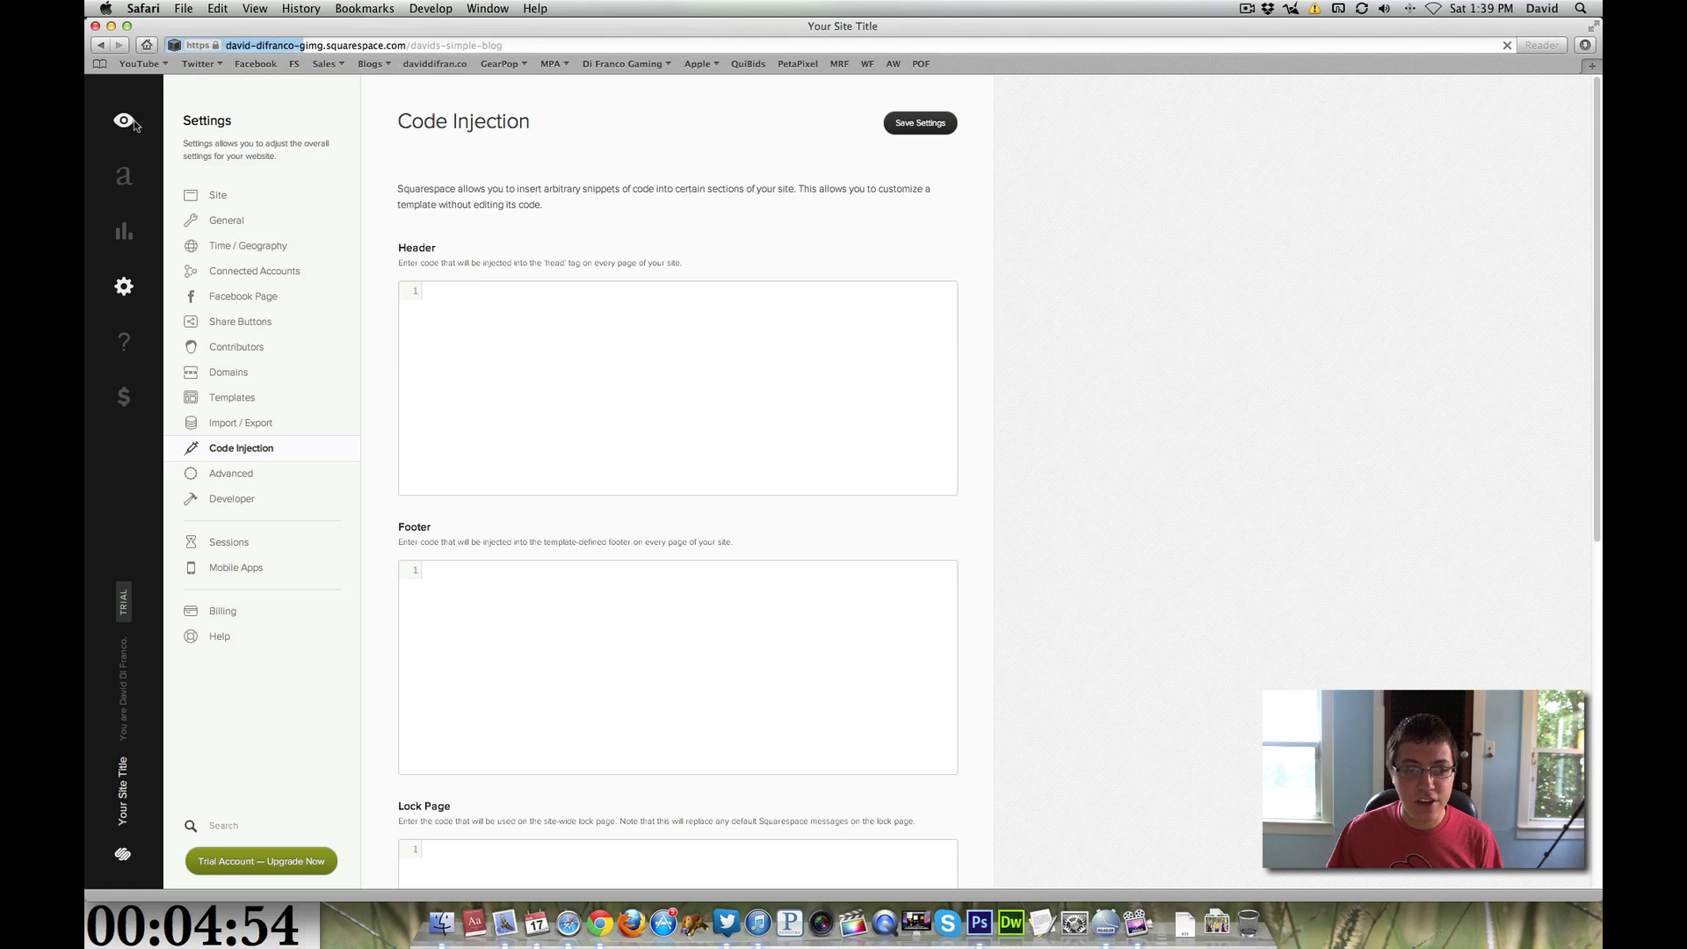